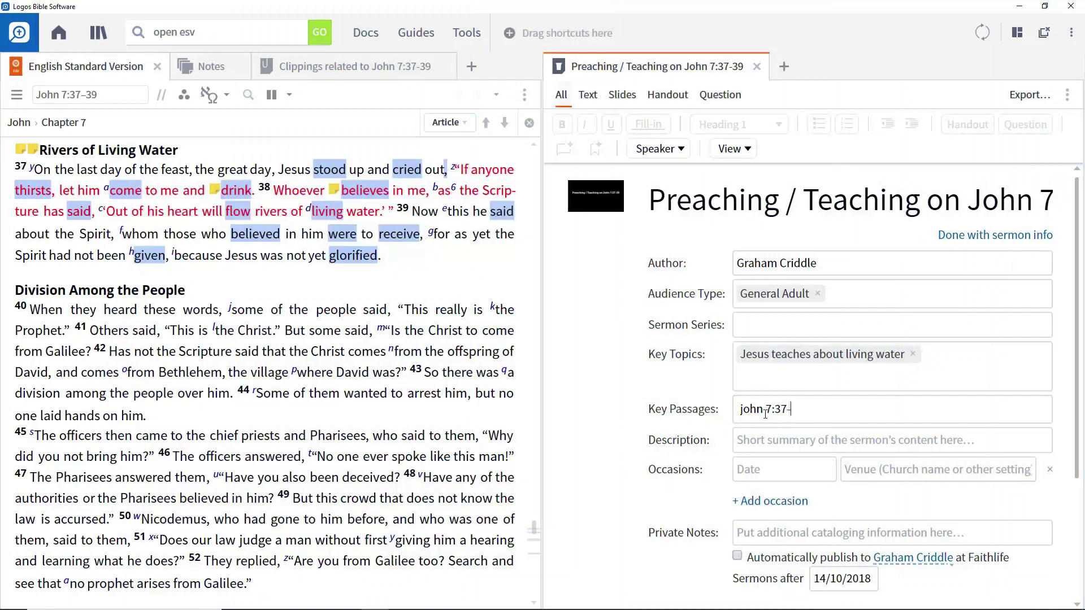
Accept John 7:37-39 as the key passage and finish the sermon info.
type("39")
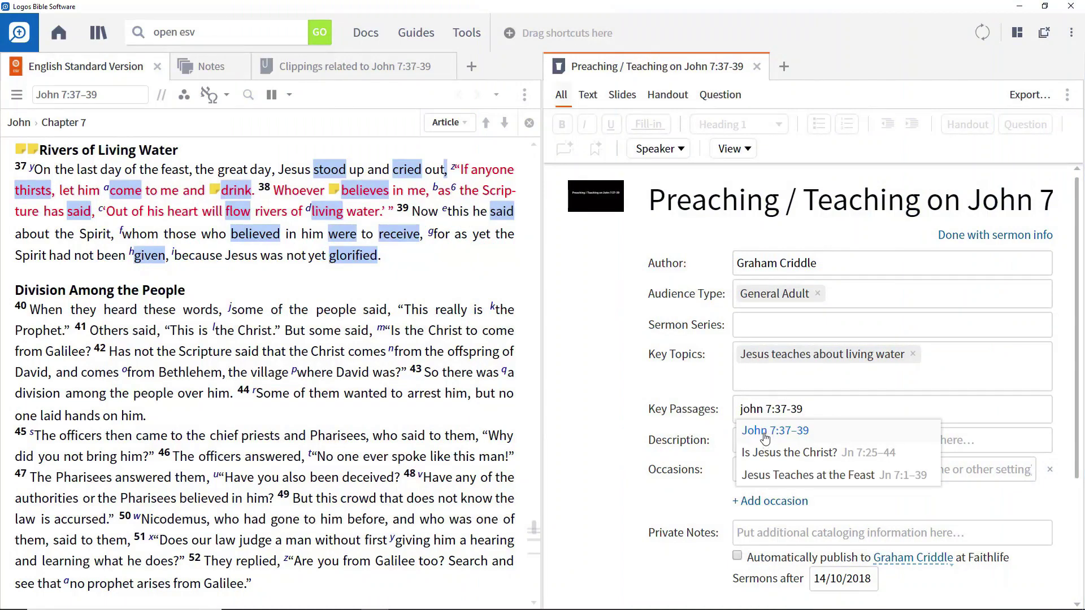
left_click(767, 435)
left_click(586, 404)
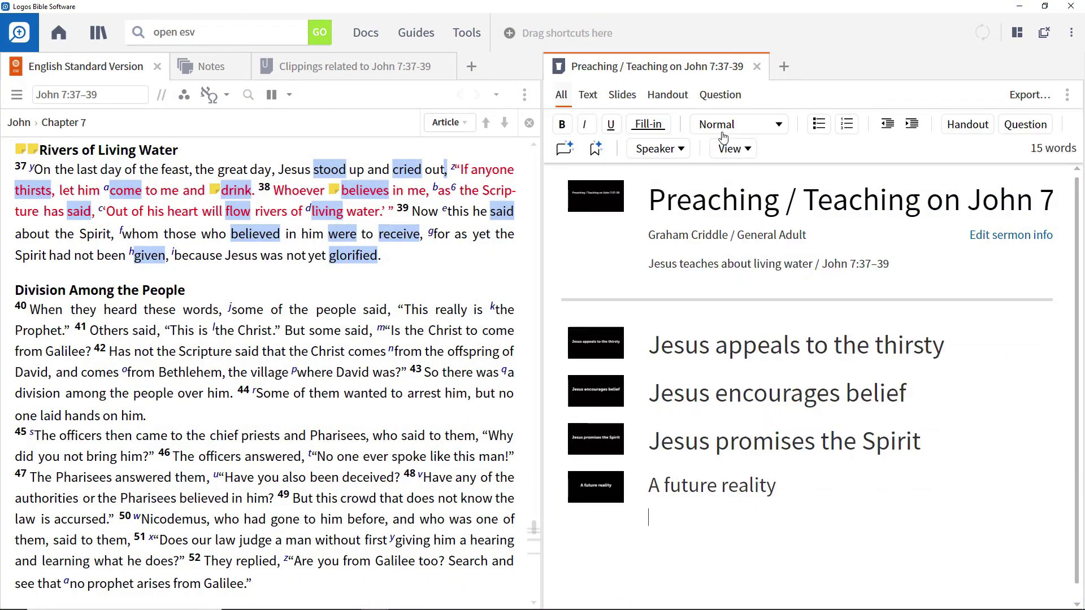
Add a Heading 2 line reading 'Jesus will be glorified.'.
left_click(722, 135)
left_click(730, 185)
type("Jesus will be glorified")
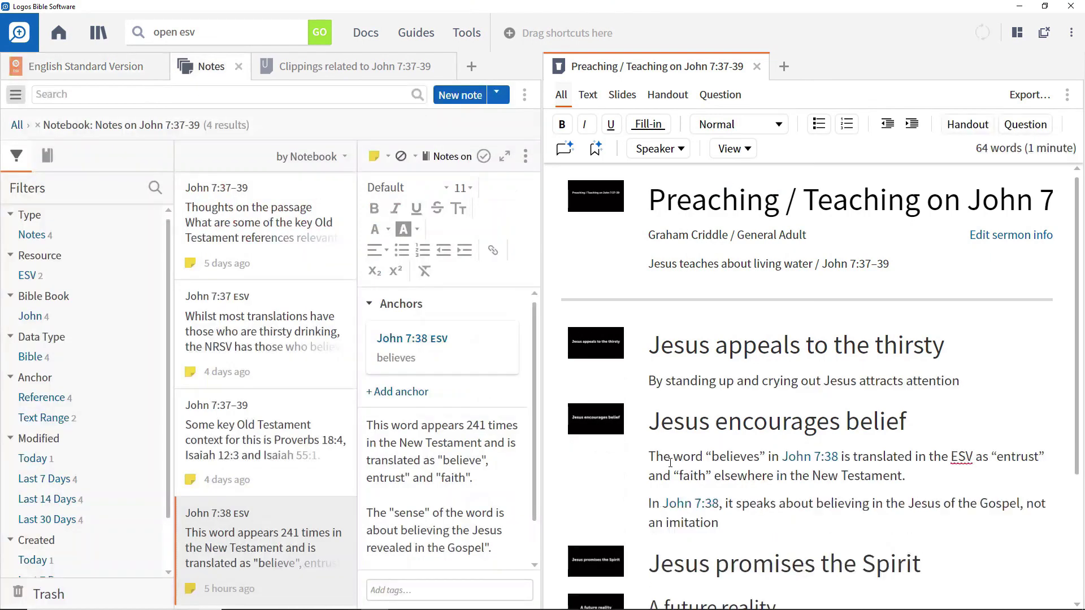
type(".")
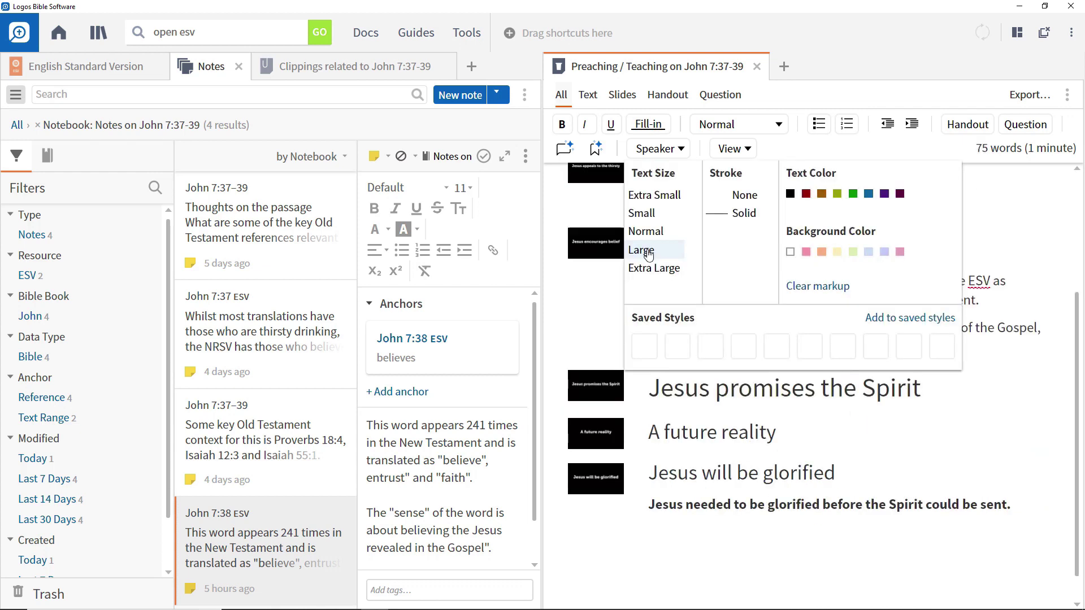
Make the sentence Large with a pale green background.
left_click(644, 249)
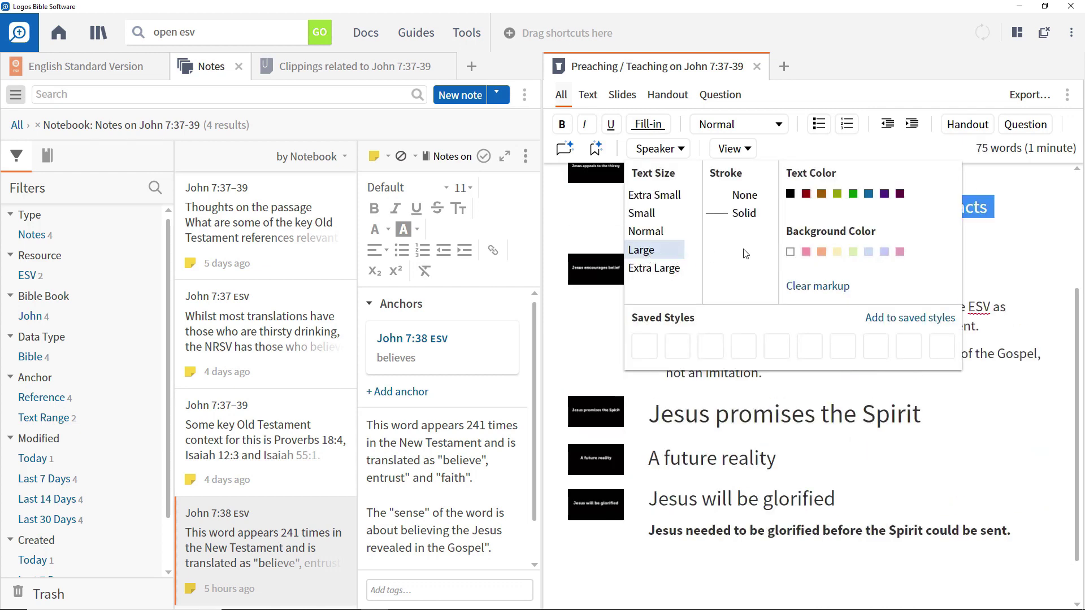
left_click(844, 255)
left_click(993, 440)
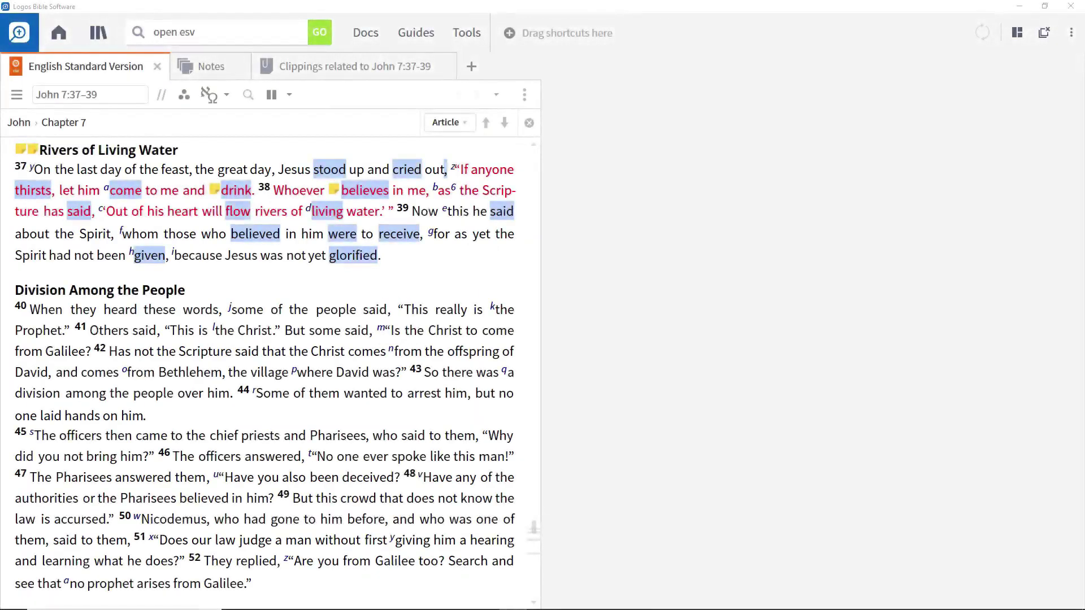
Create a new Sermon document from the Docs panel.
left_click(366, 32)
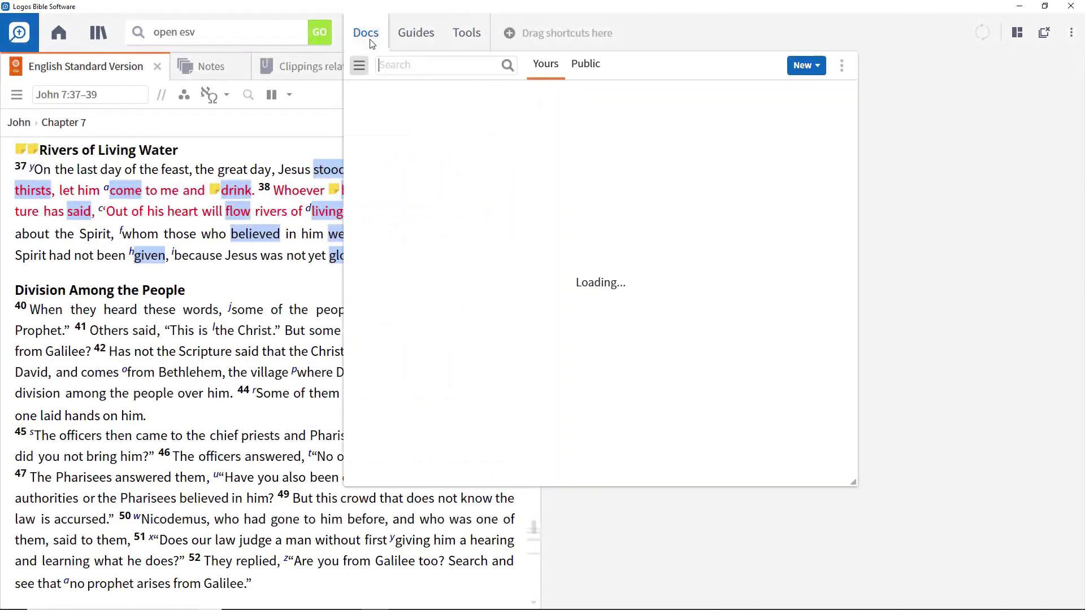
left_click(793, 73)
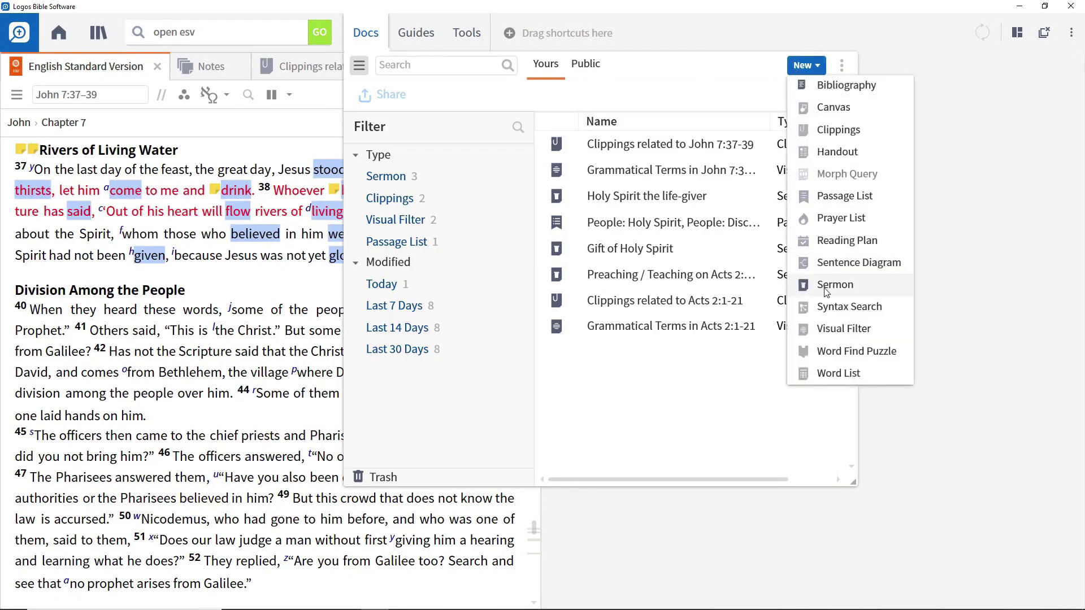
left_click(803, 284)
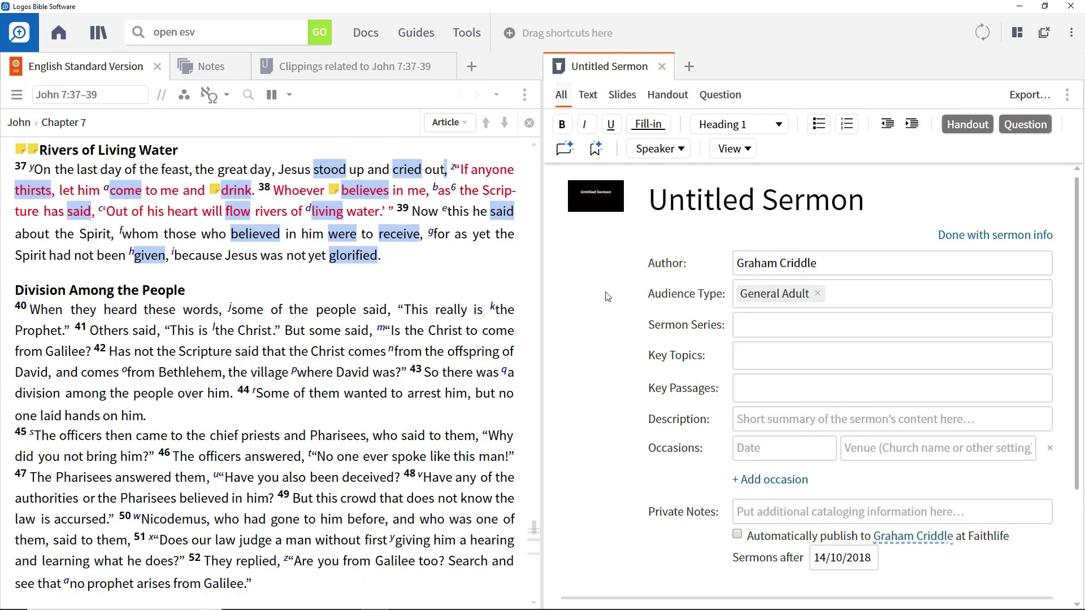
Replace 'Untitled Sermon' with the pasted title, completed as 'Preaching / Teaching on John 7:37-39'.
scroll(607, 296, "down", 3)
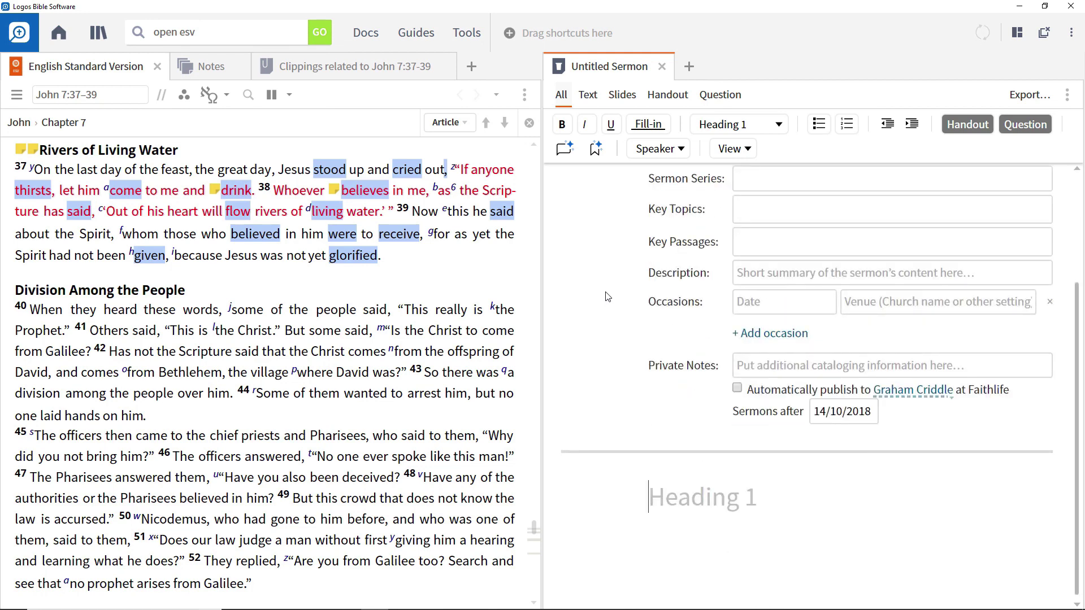
scroll(607, 297, "up", 3)
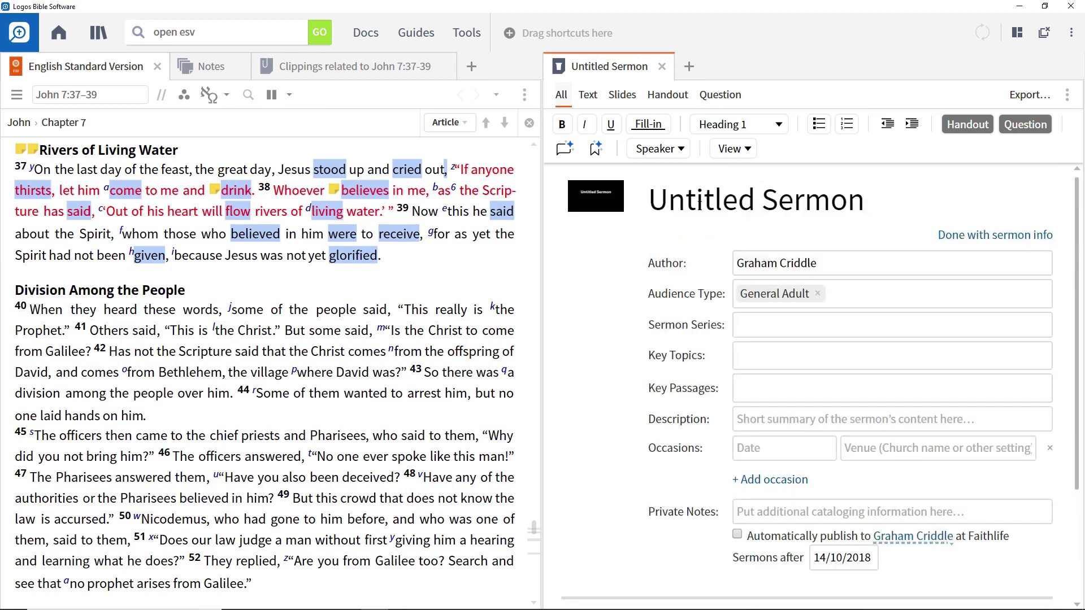
left_click(700, 205)
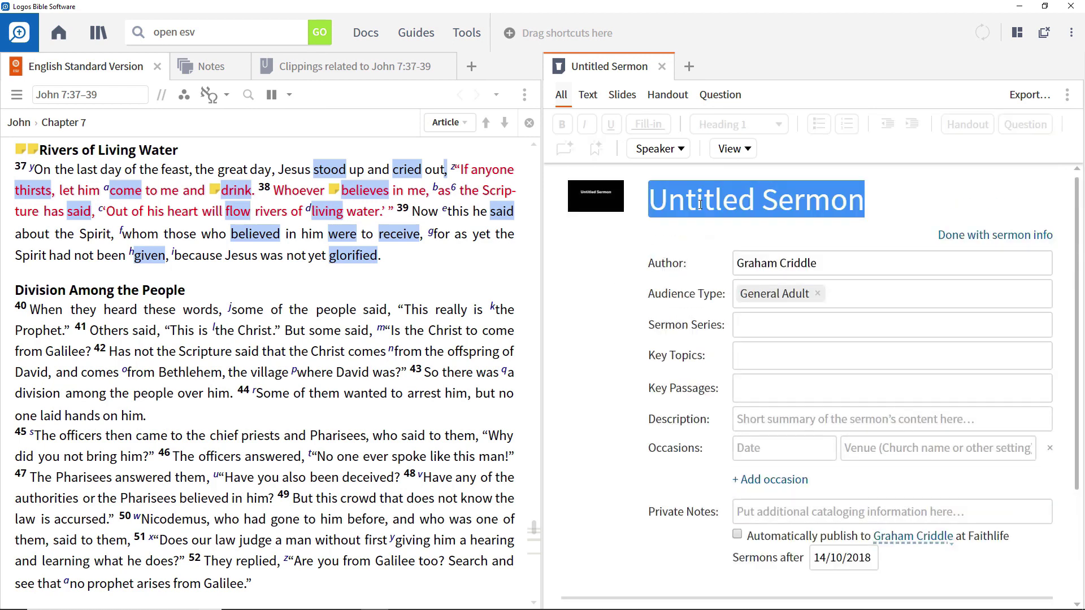
type("Preaching / Teaching on John 7")
type(":37-39")
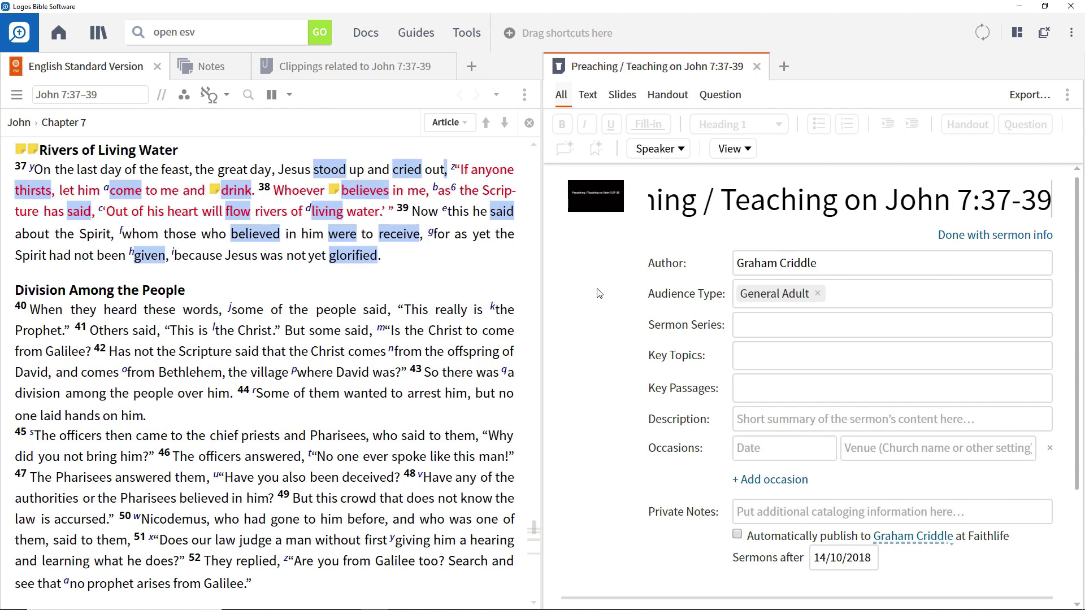
Add 'Jesus teaches about living water' as the key topic.
left_click(757, 357)
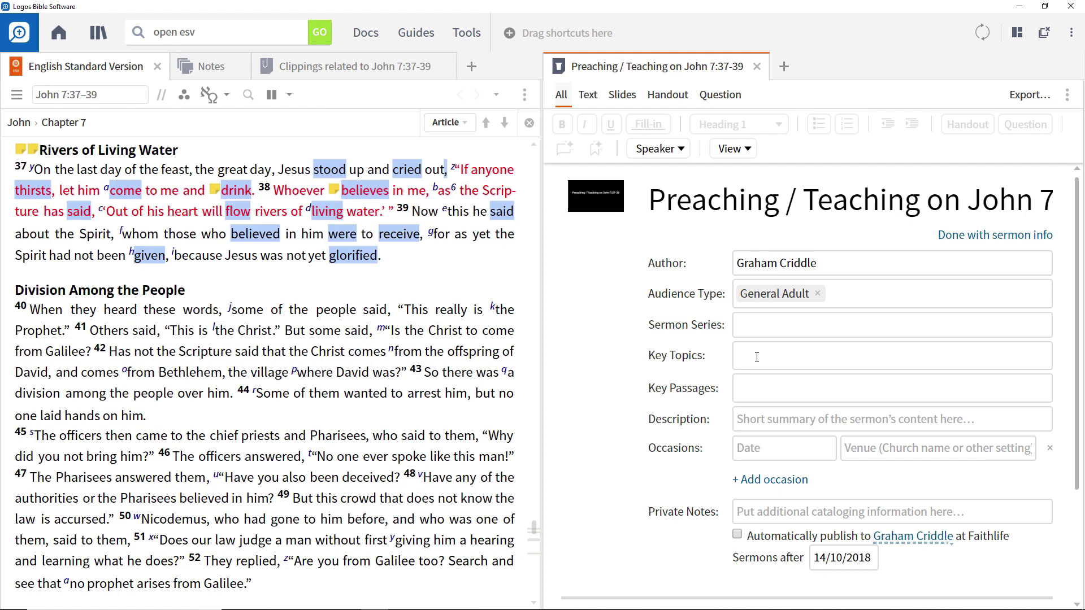
type("Jesus teaches ab")
type("out living water")
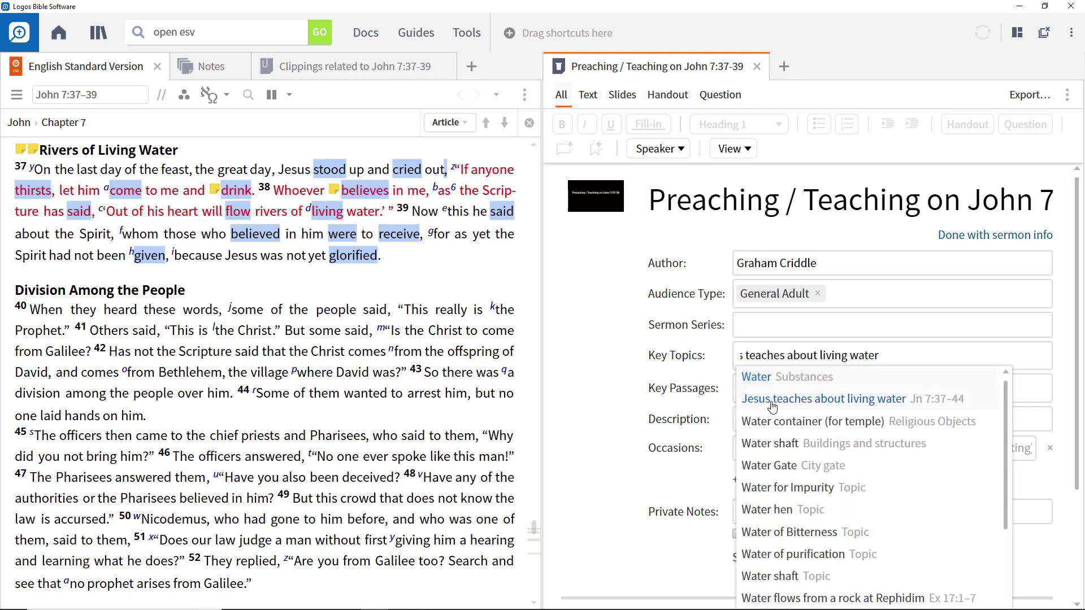
left_click(770, 401)
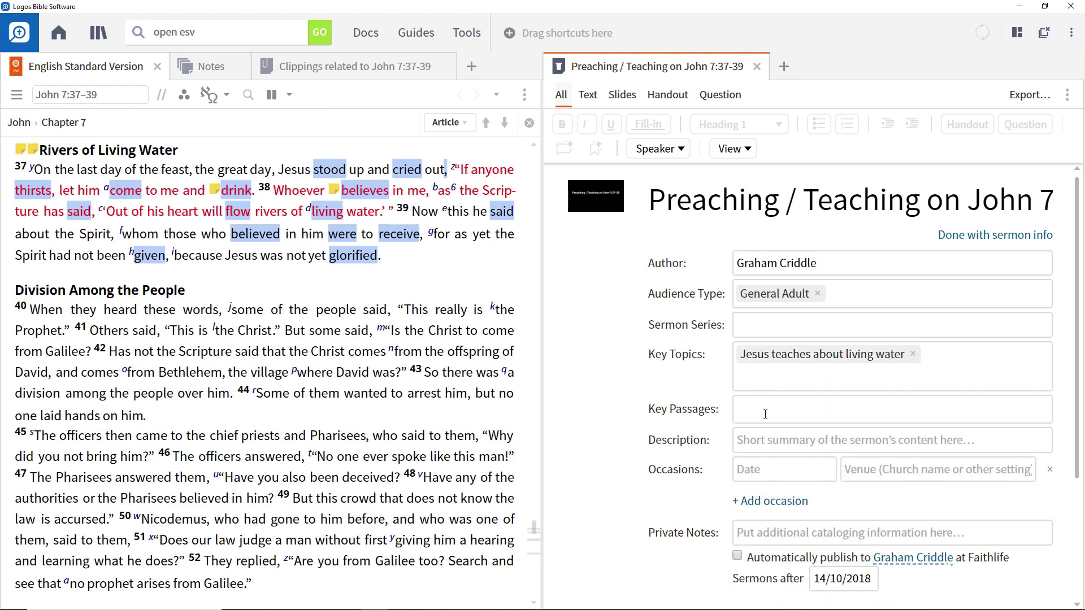
Add John 7:37-39 as the key passage.
left_click(765, 414)
type("john 7:37-39")
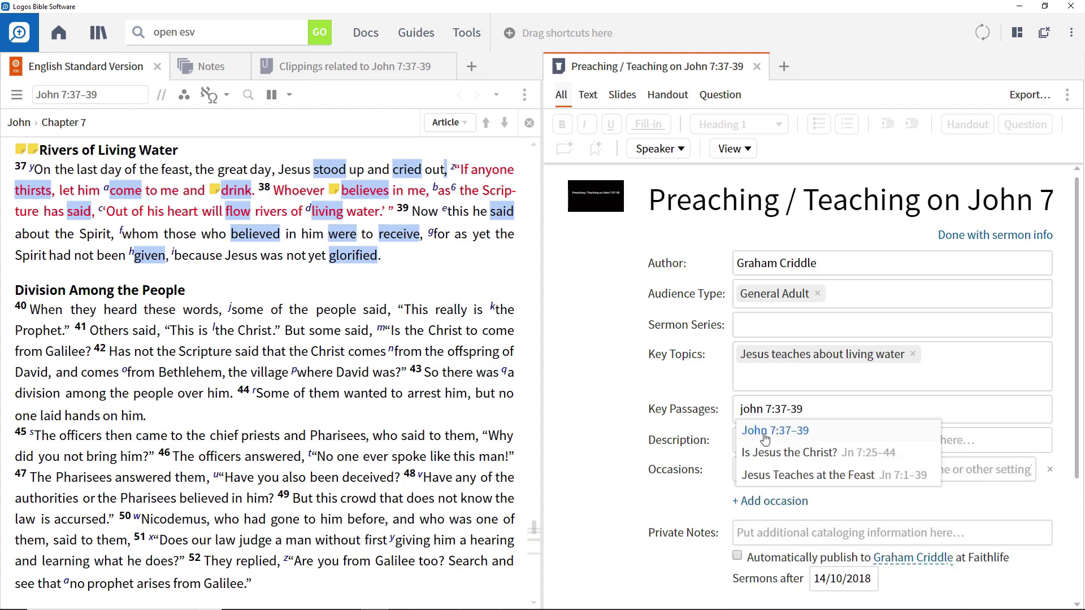
left_click(765, 437)
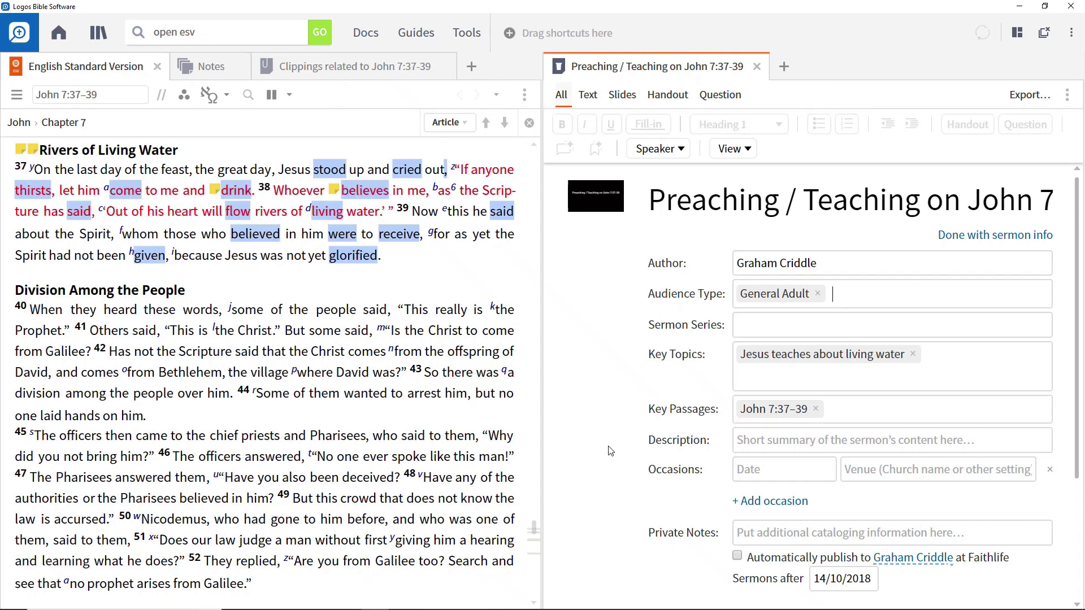
Fold the sermon info into a summary and paste the Heading 1 'Jesus appeals to the thirsty'.
left_click(1007, 237)
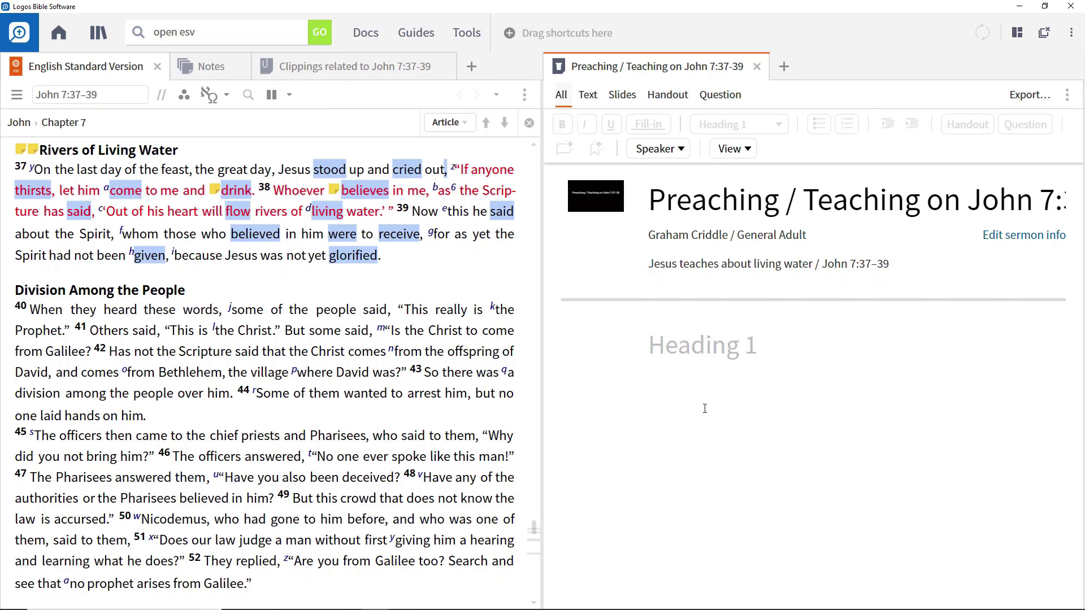
left_click(691, 354)
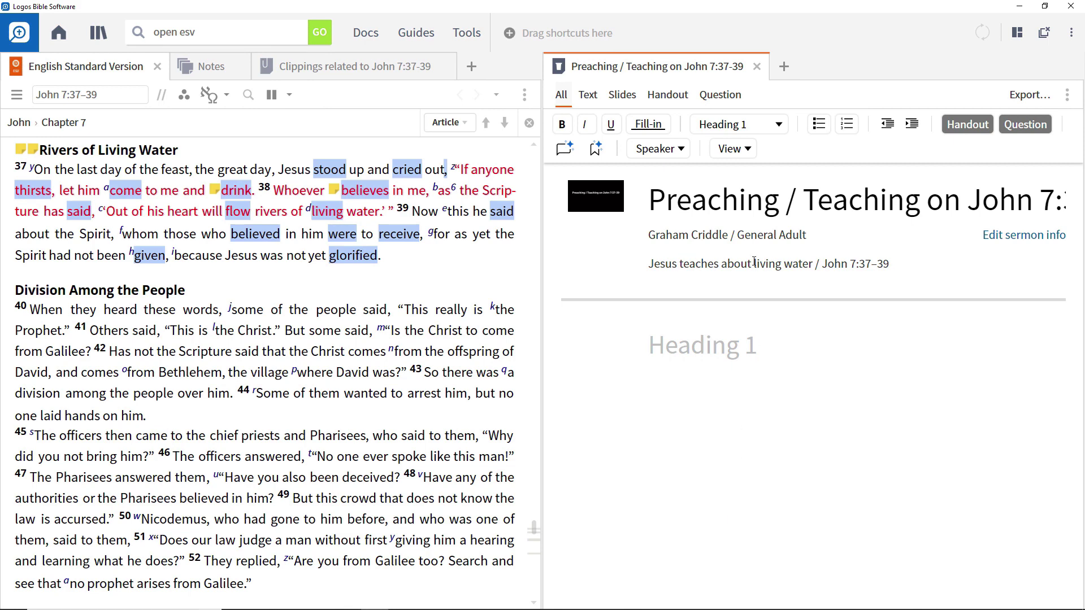
left_click(725, 130)
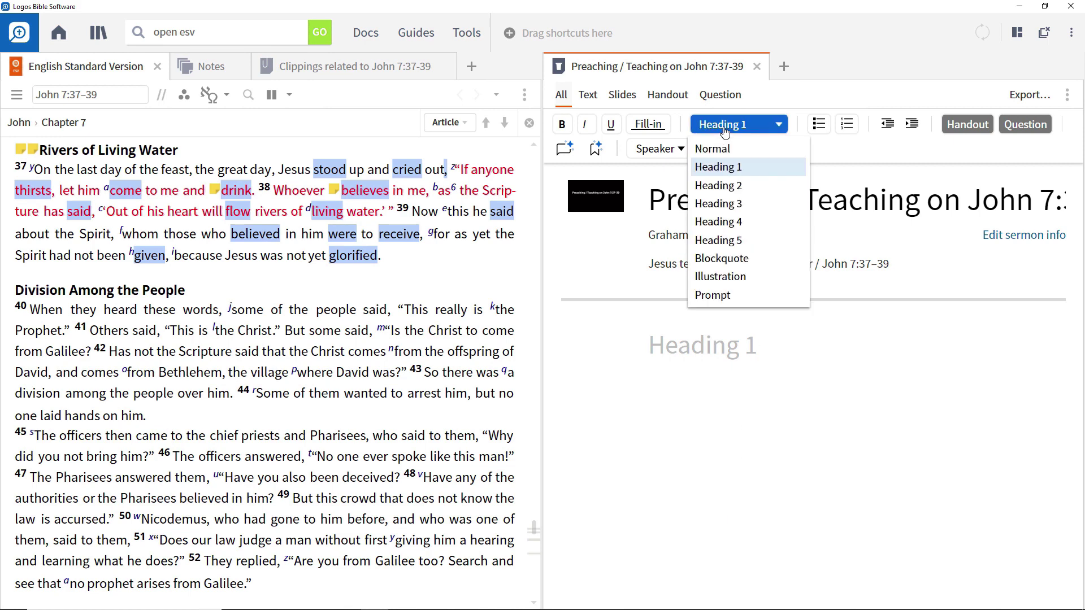
left_click(725, 132)
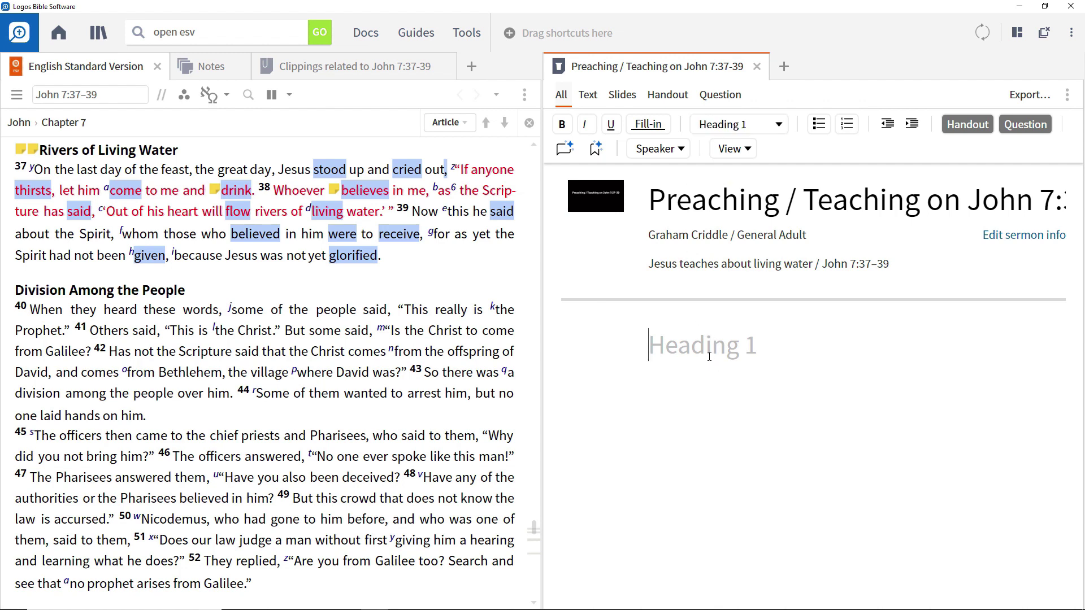
type("Jesus appeals to the thirsty")
key("Return")
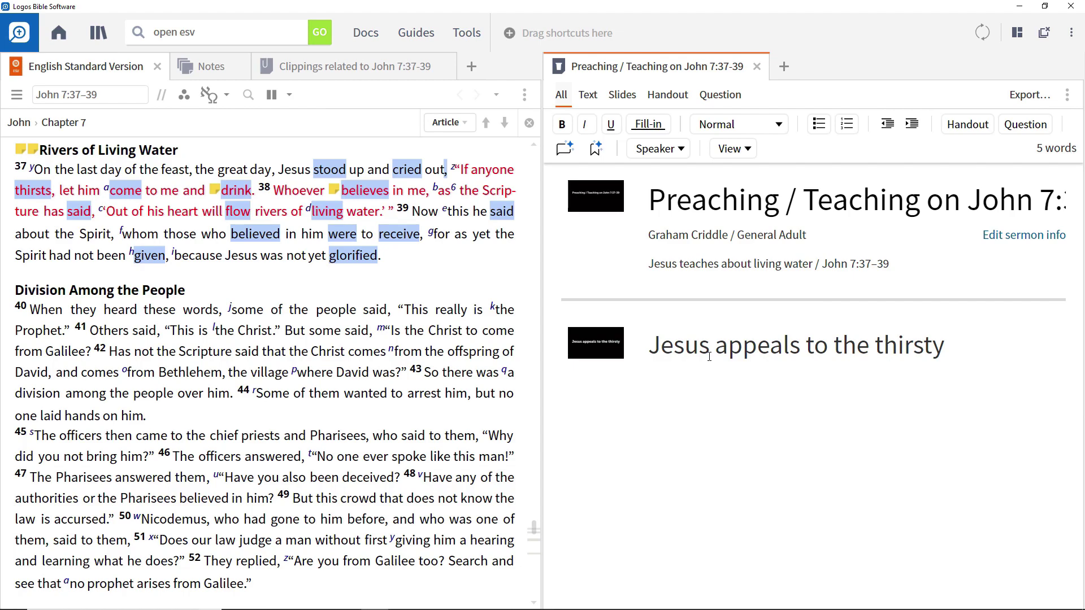
Add Heading 1 lines 'Jesus encourages belief' and 'Jesus promises the Spirit'.
key("super+shift+s")
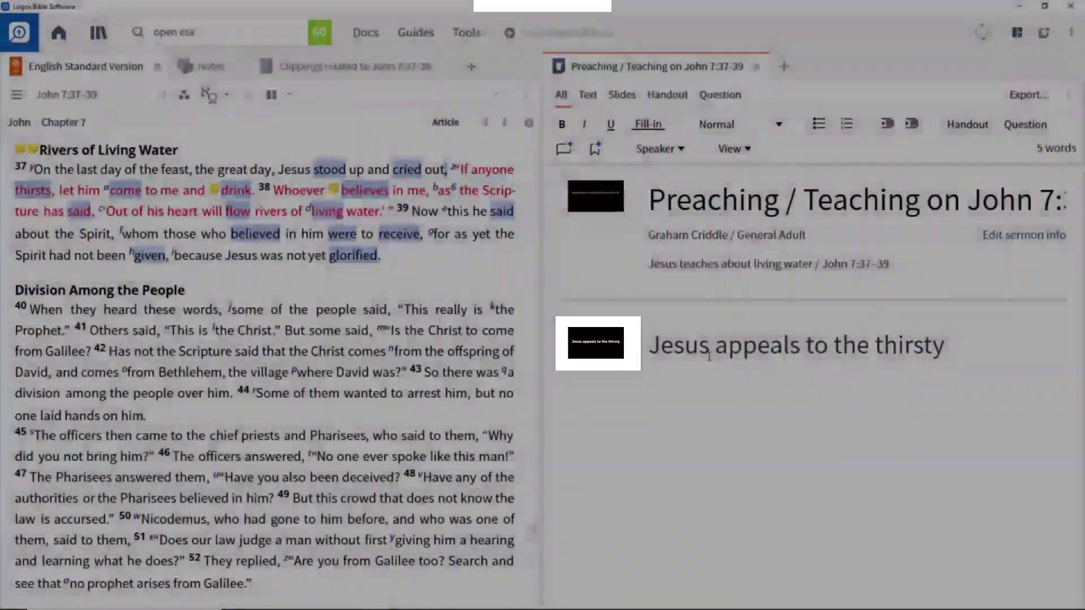
key("Escape")
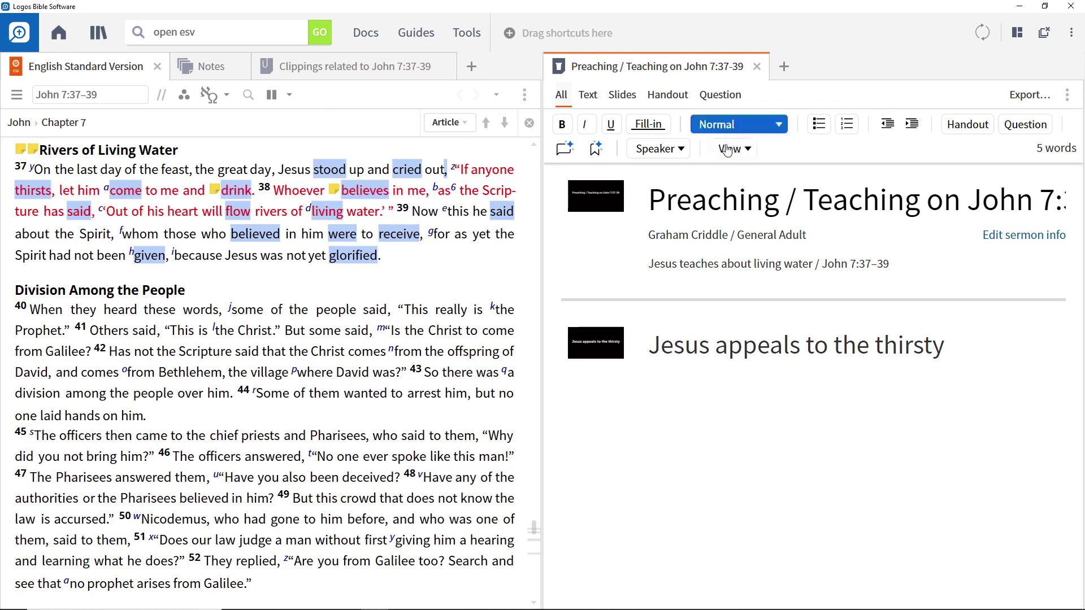
left_click(735, 125)
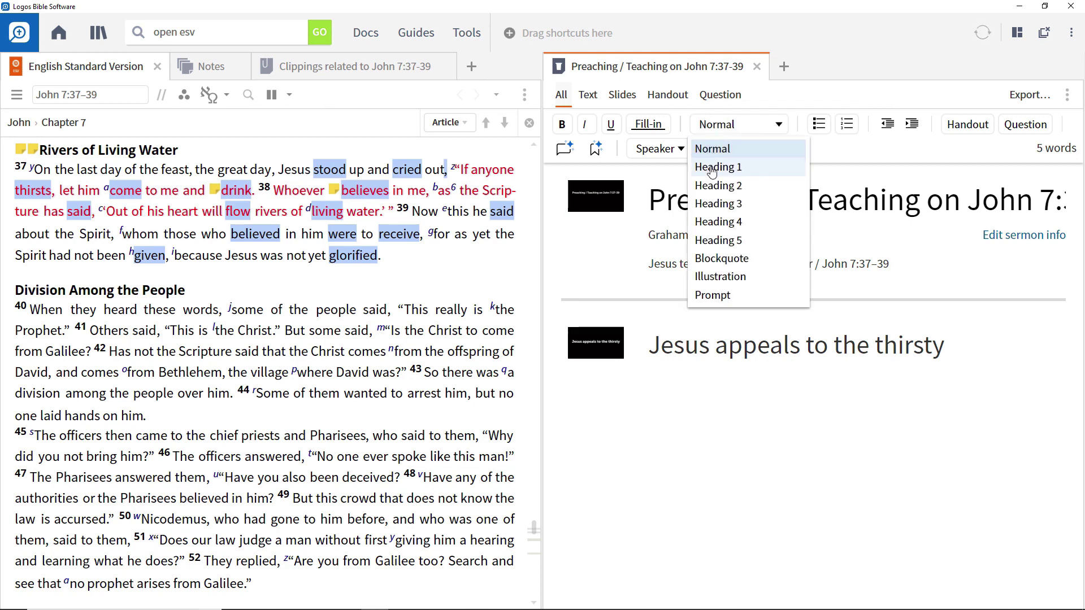
left_click(712, 168)
type("Jesus encourages belief")
key("Return")
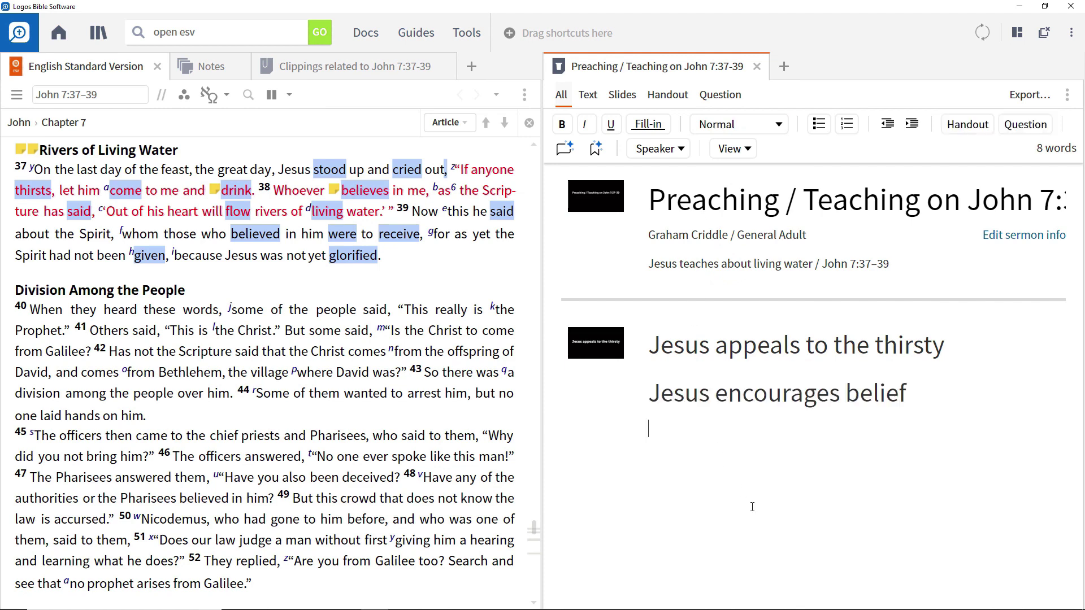
left_click(729, 126)
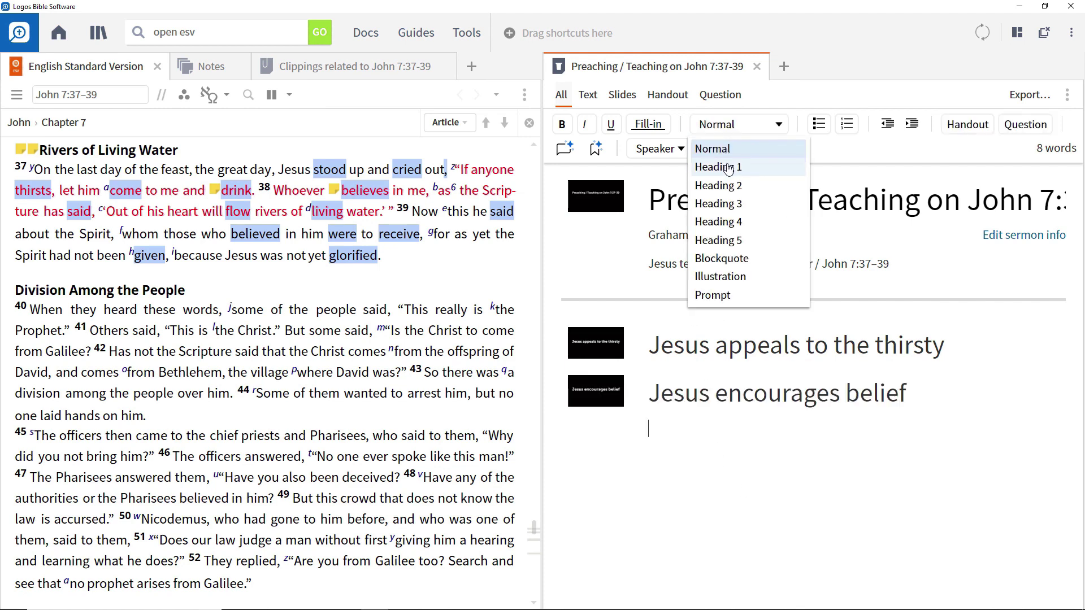
left_click(728, 168)
type("Jesus promises the Spirit")
key("Return")
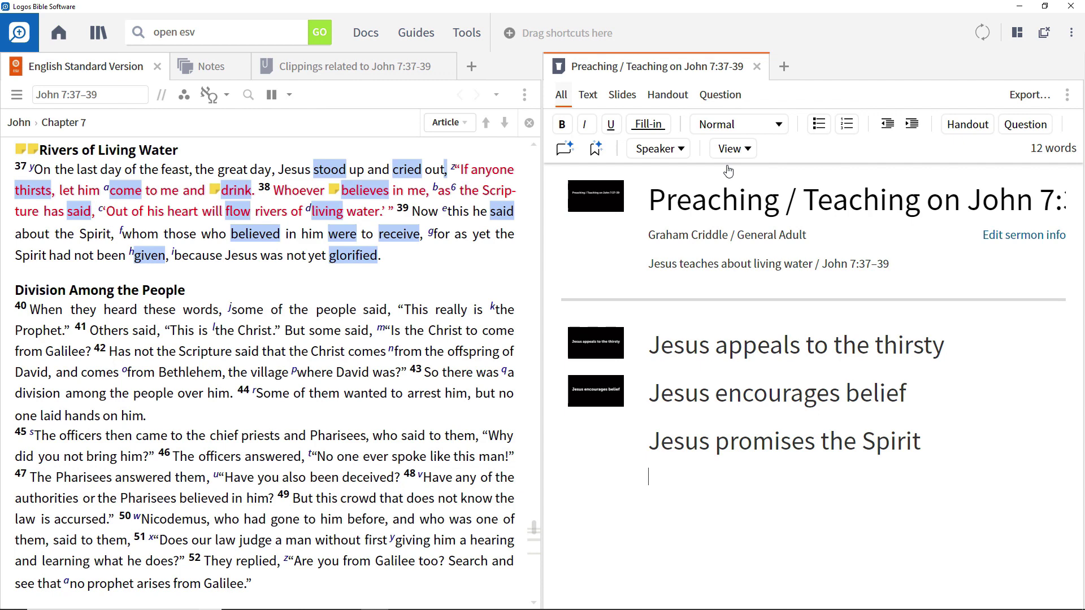
Add Heading 2 lines 'A future reality' and 'Jesus will be glorified'.
left_click(708, 129)
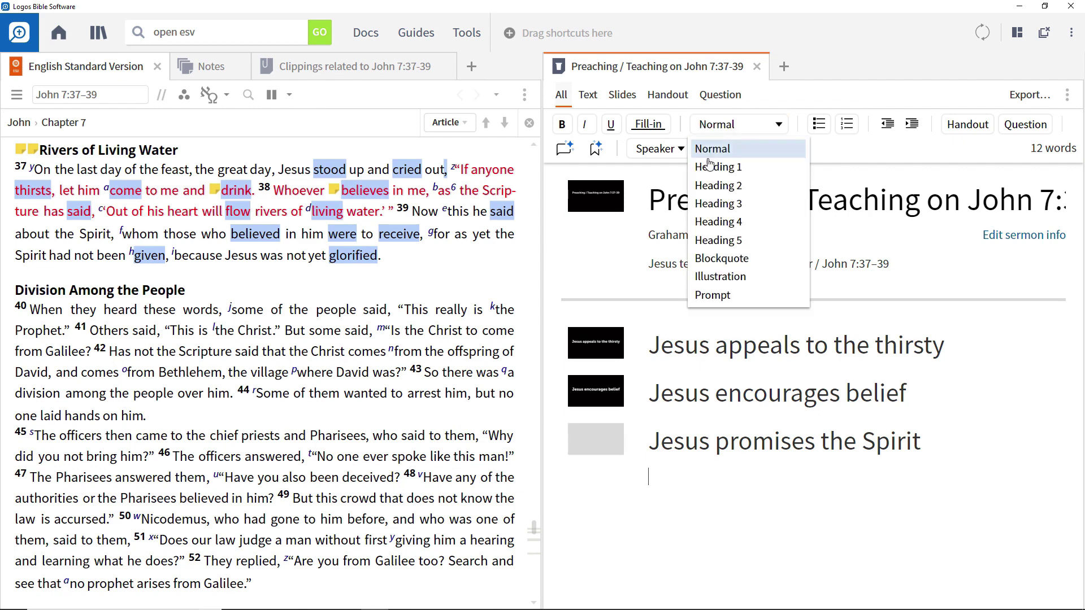
left_click(713, 184)
type("A future reality")
key("Return")
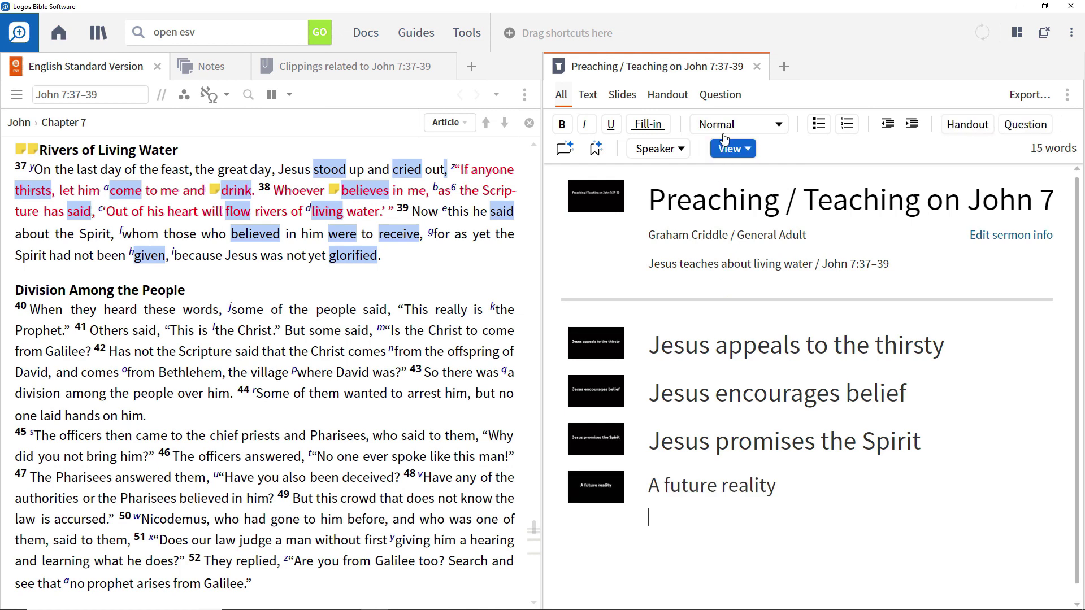
left_click(720, 126)
left_click(731, 185)
type("Jesus will be glorified")
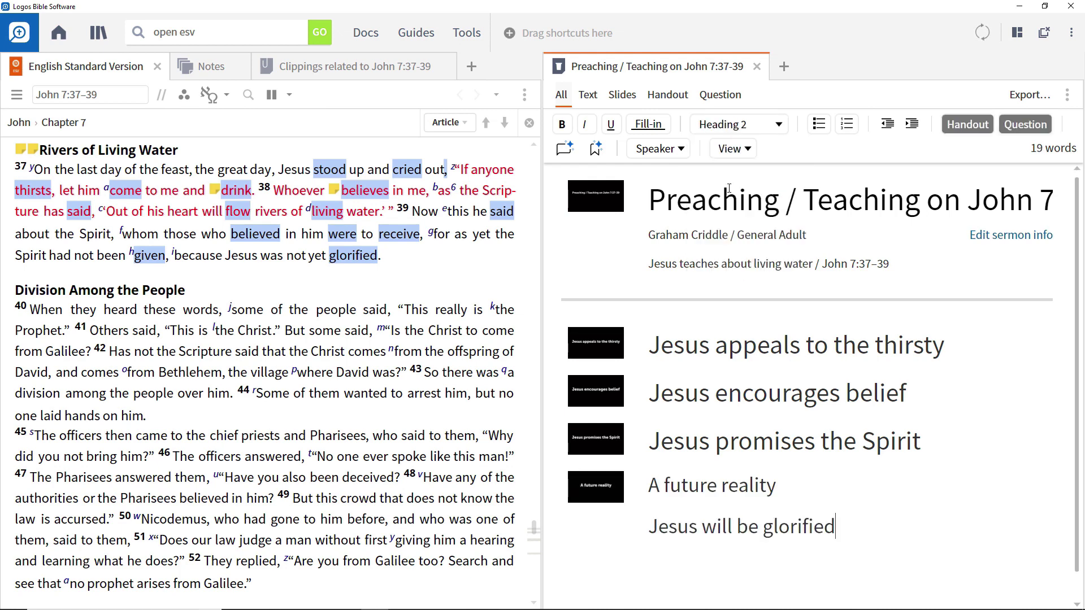
key("Return")
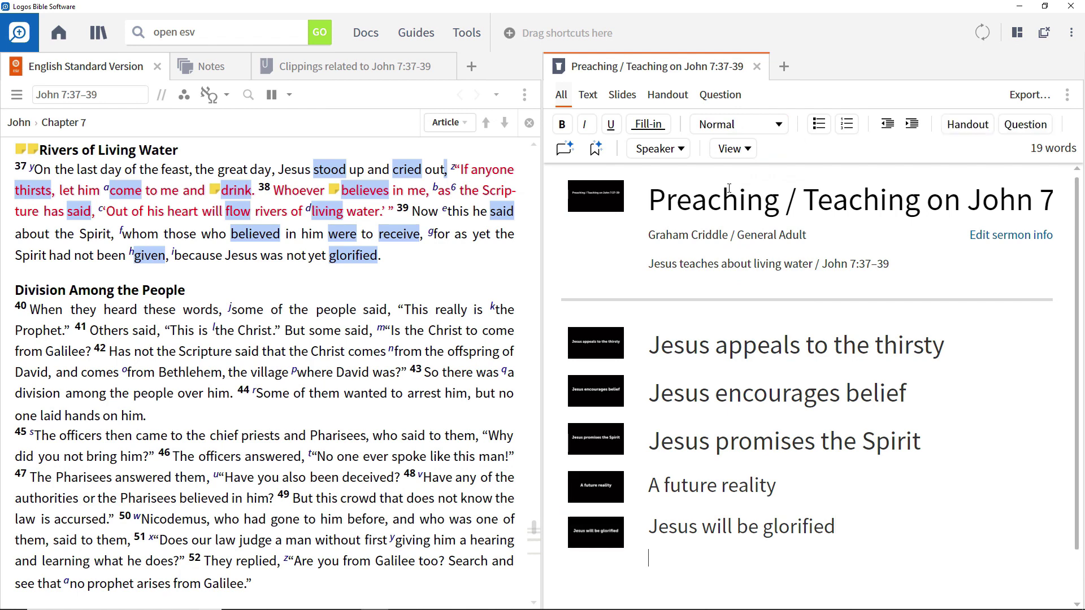
Write 'By standing up and crying out Jesus attracts attention' beneath 'Jesus appeals to the thirsty'.
left_click(961, 350)
key("Return")
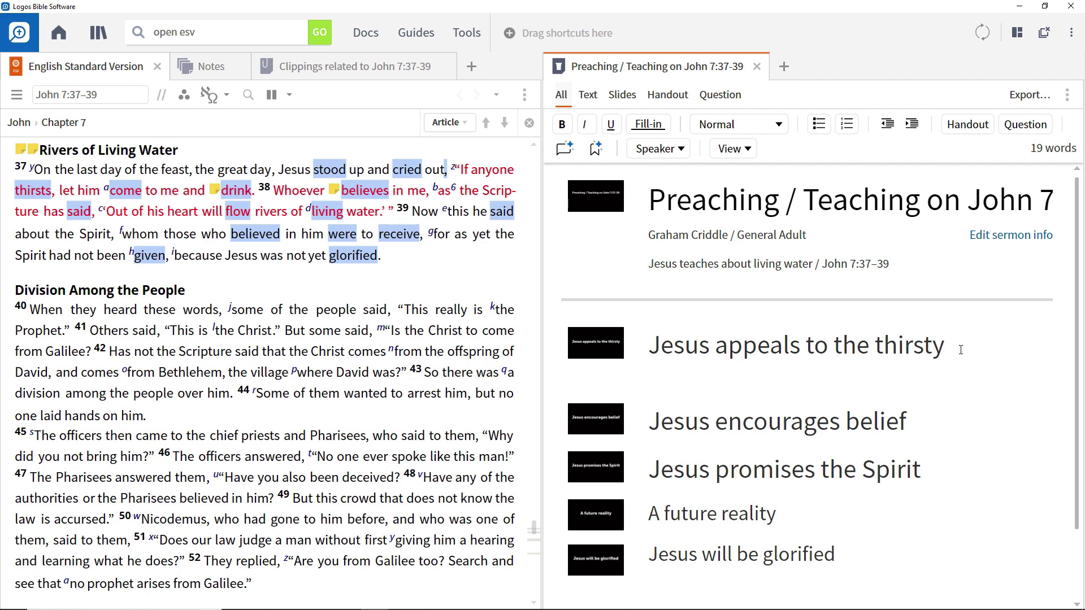
type("By standing up and")
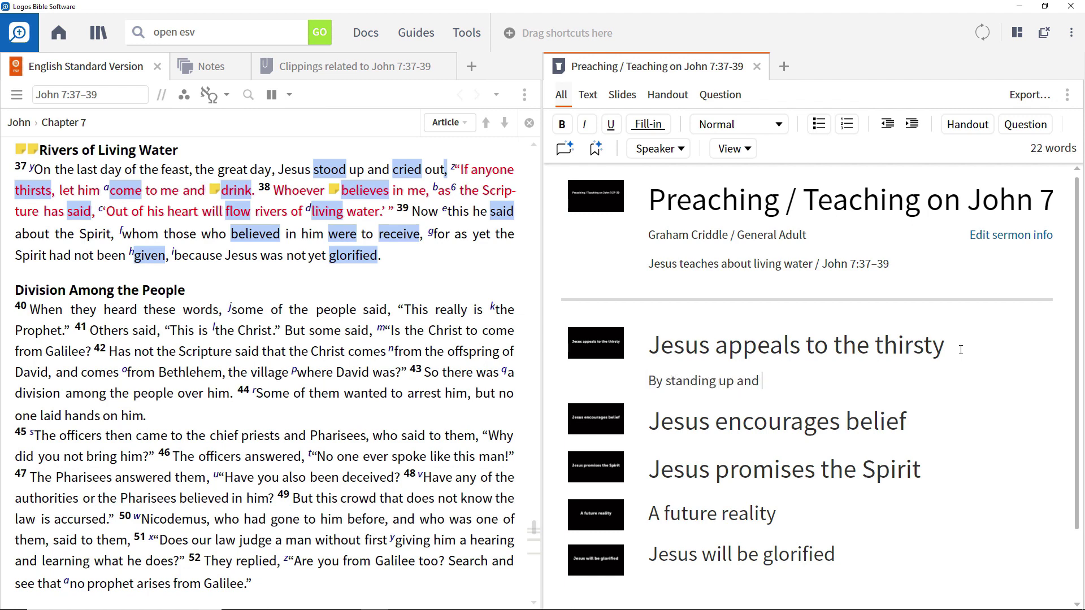
type(" crying out Jesus att")
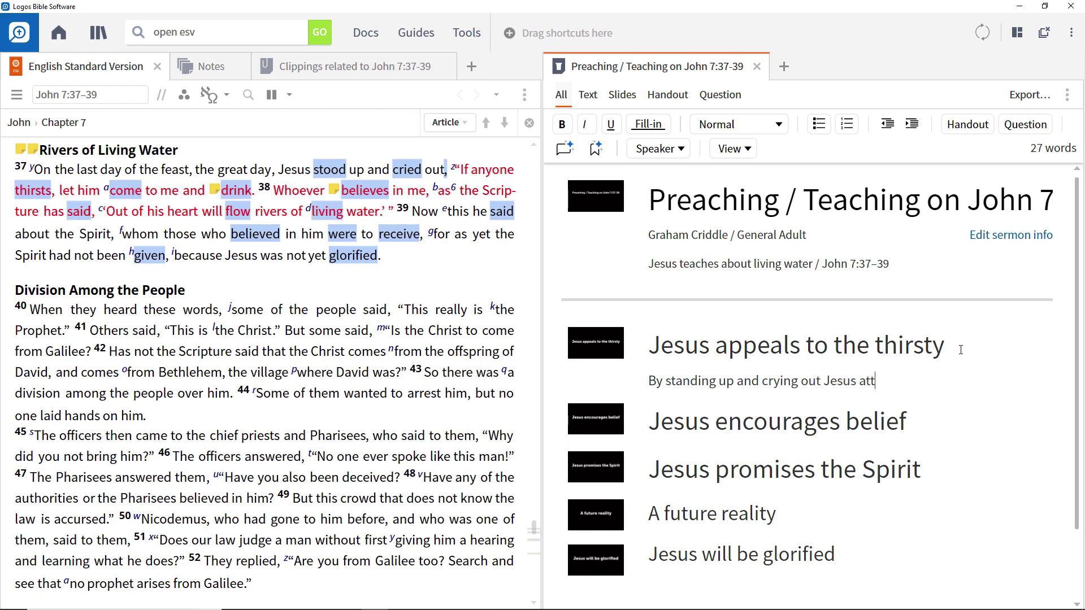
type("racts attention")
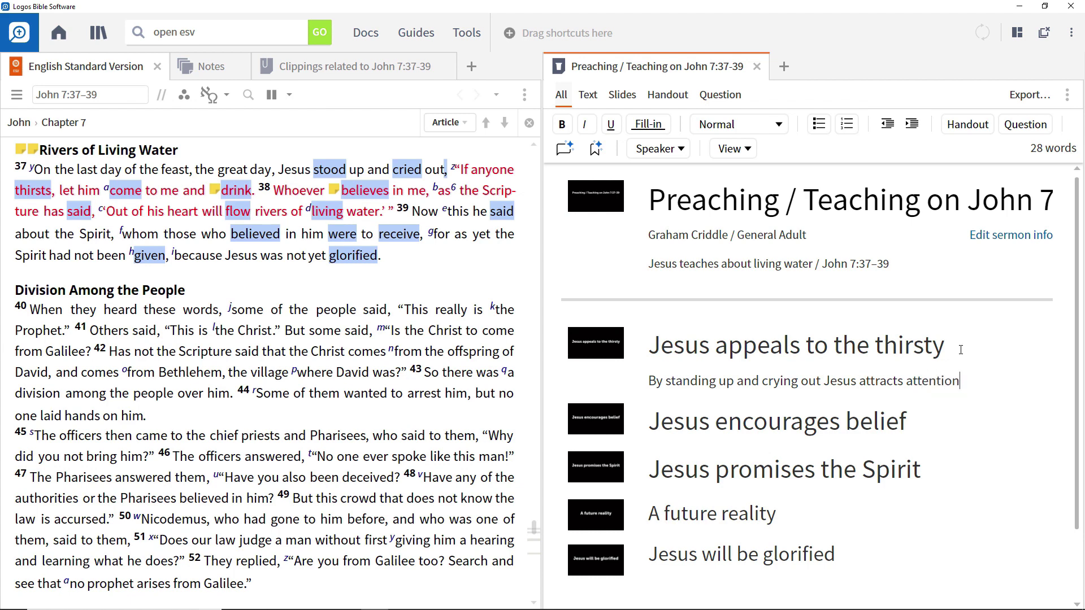
left_click(907, 421)
key("Return")
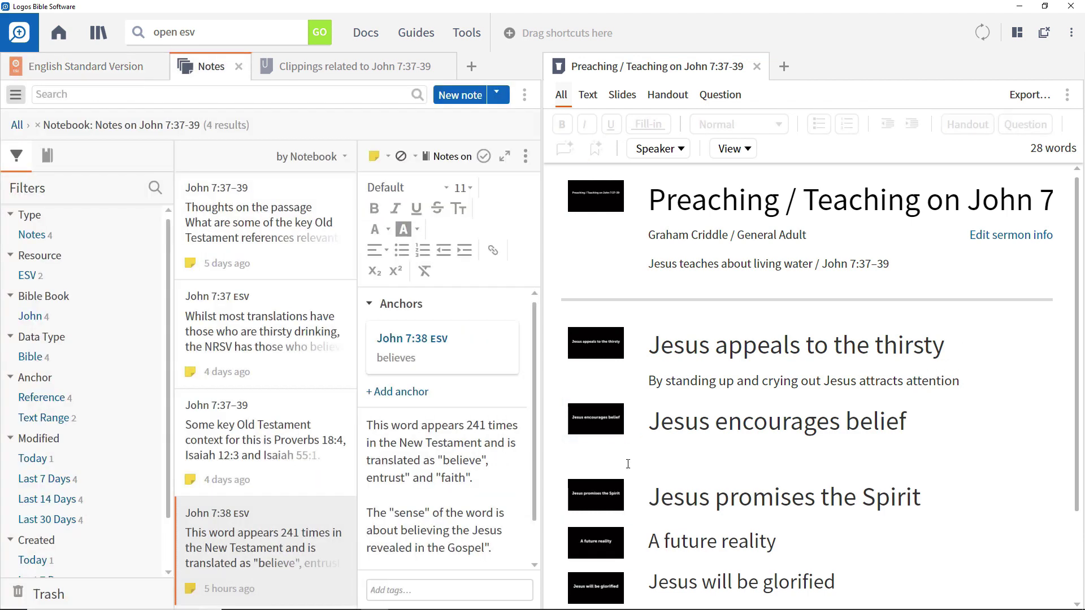
Paste a sentence on the word 'believes' and a paragraph on believing in the Gospel's Jesus.
left_click(670, 462)
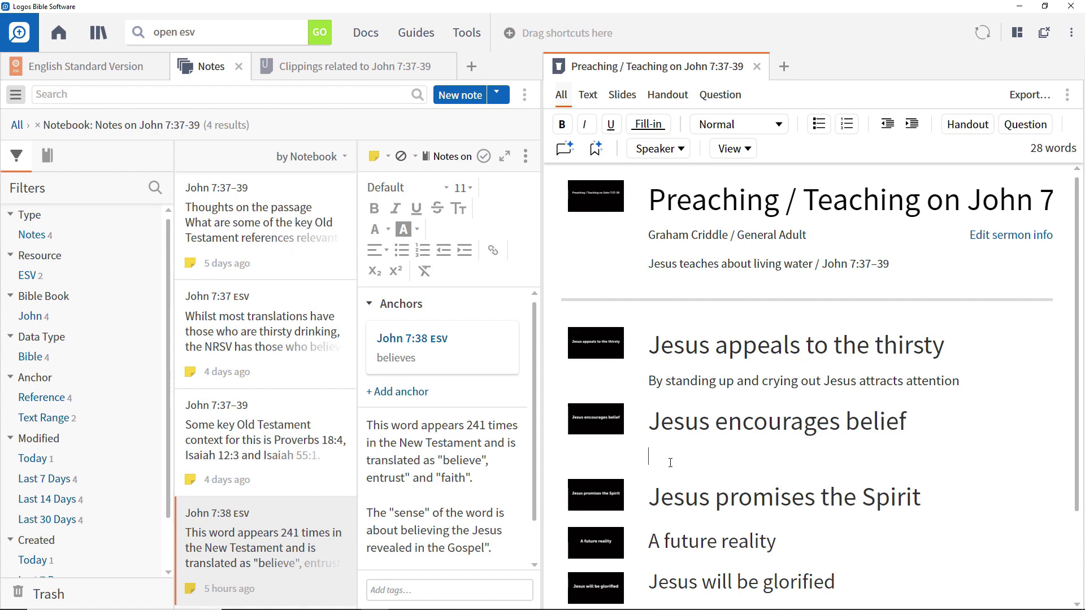
type("The word \"believes\" in John 7:38 is translated in the ESV as \"entrust\" and \"faith\" elsewhere in the New Testament.")
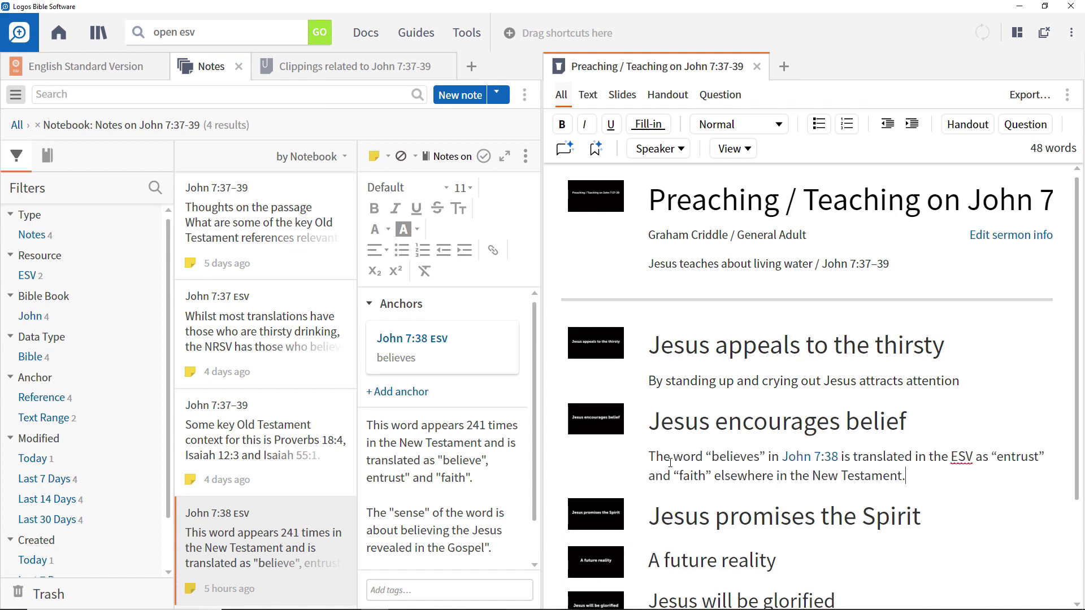
key("Return")
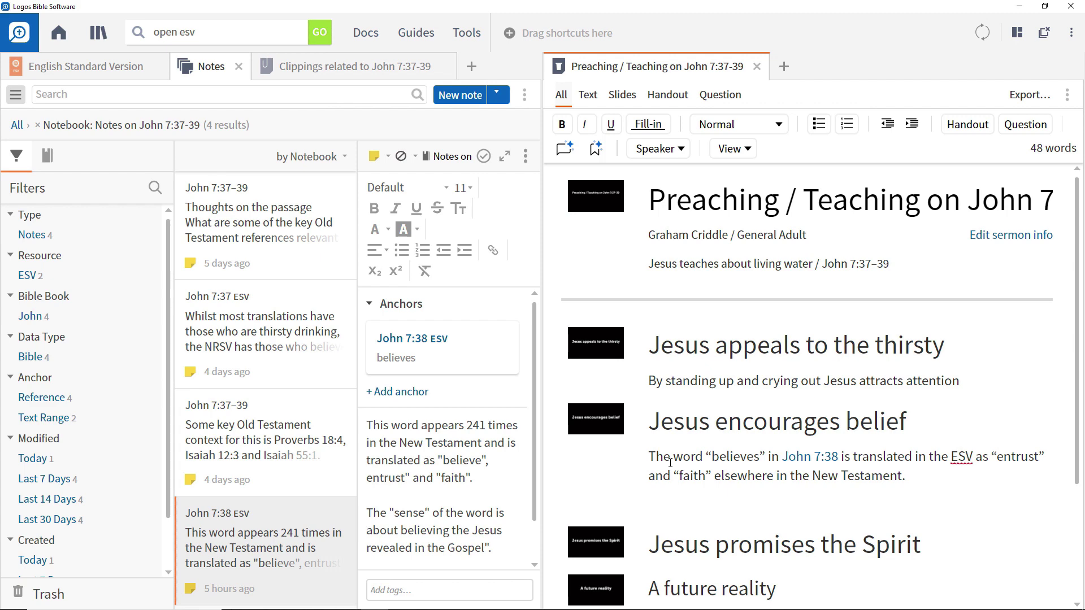
type("In John 7:38, it speaks about believing in the Jesus of the Gospel, not an imitation.")
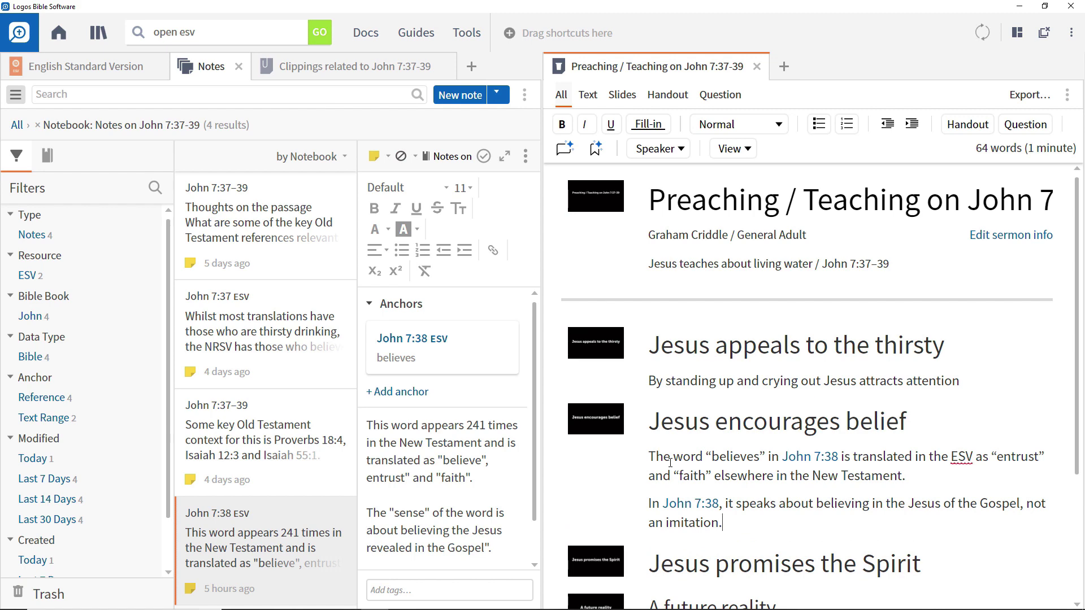
scroll(832, 558, "down", 3)
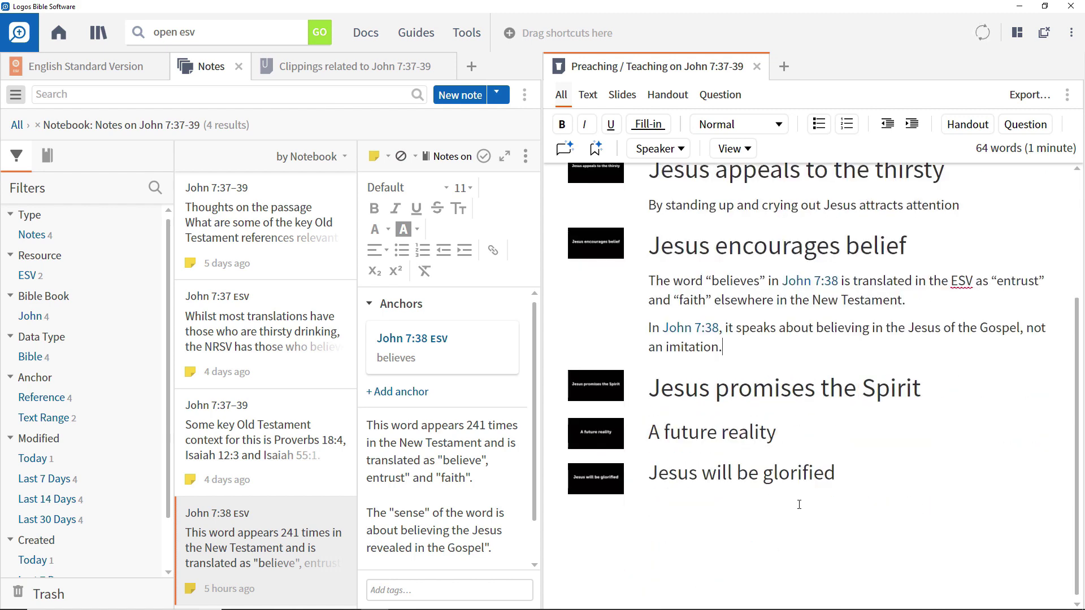
Paste 'Jesus needed to be glorified before the Spirit could be sent.' below 'Jesus will be glorified'.
left_click(845, 474)
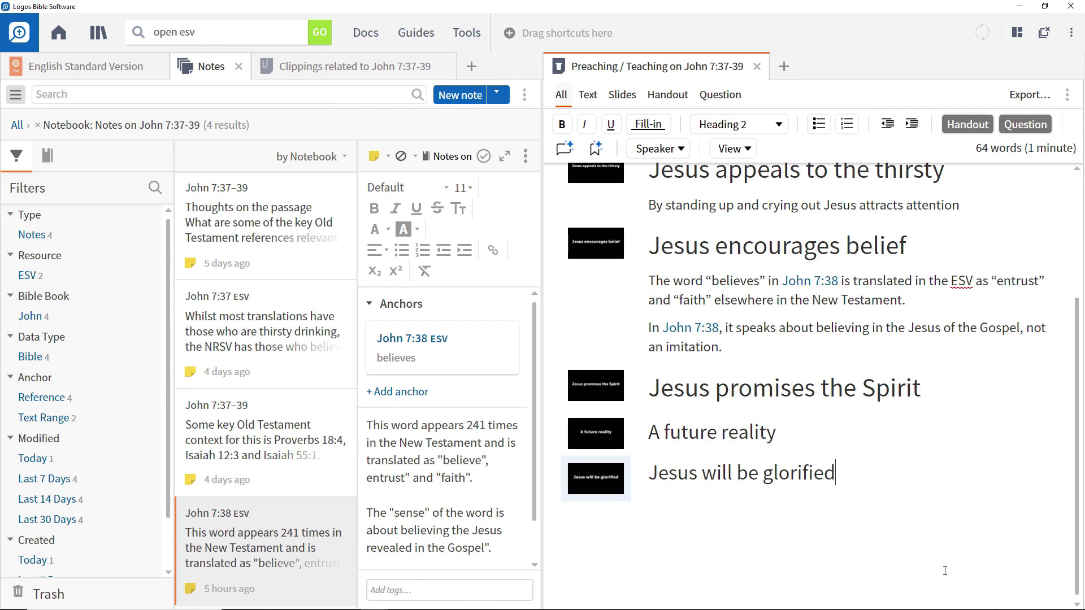
key("Return")
type("Jesus needed to be glorified before the Spirit could be sent.")
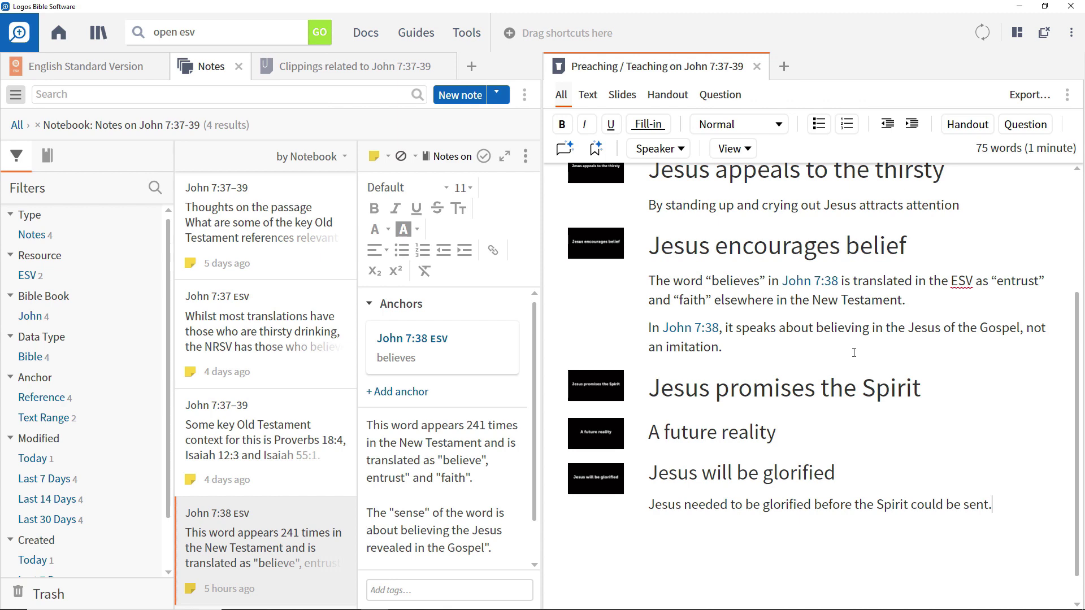
Bullet the two 'believes' paragraphs and bold the sentence about the Spirit being sent.
left_click_drag(854, 352, 648, 280)
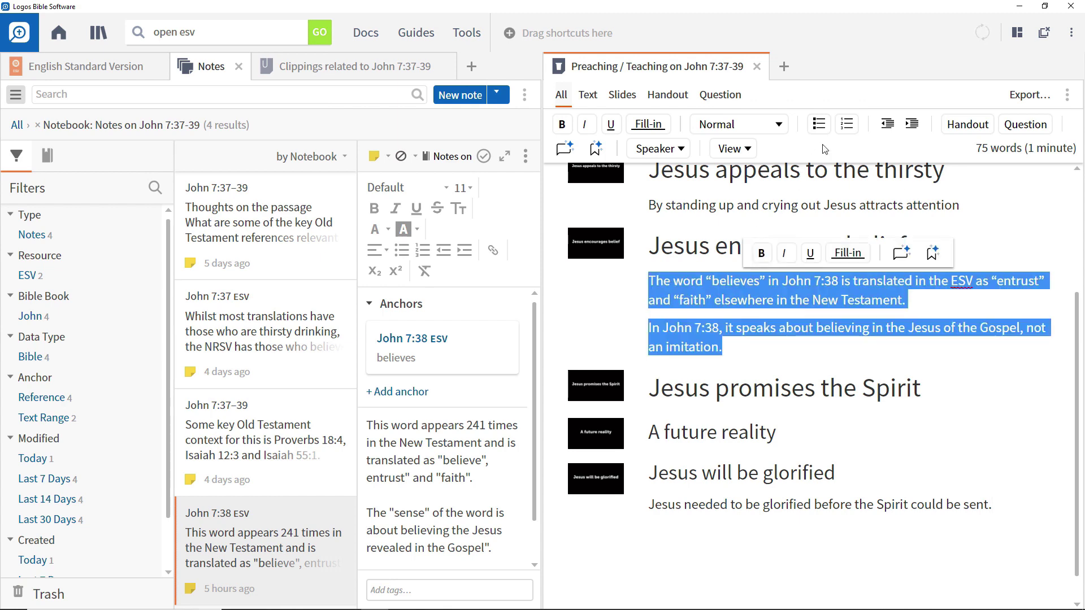
left_click(819, 124)
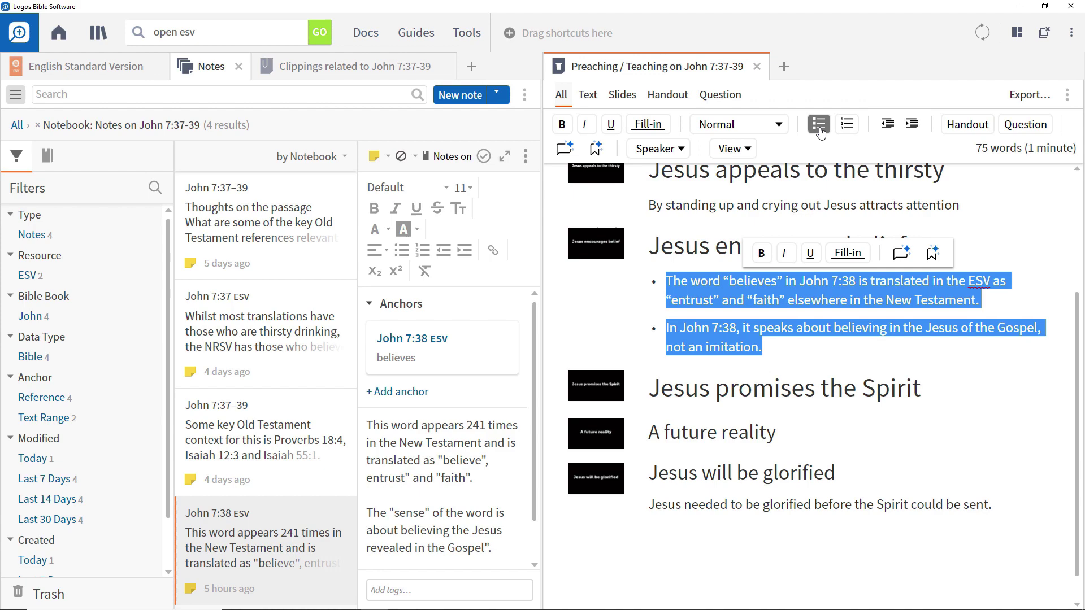
left_click_drag(993, 505, 648, 504)
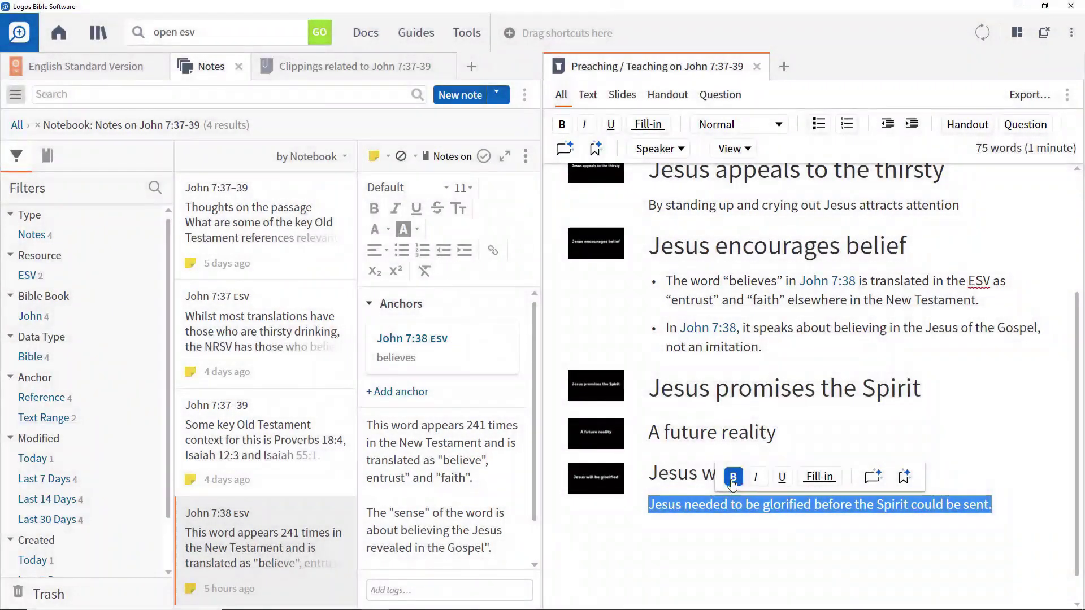
left_click(732, 479)
left_click(700, 564)
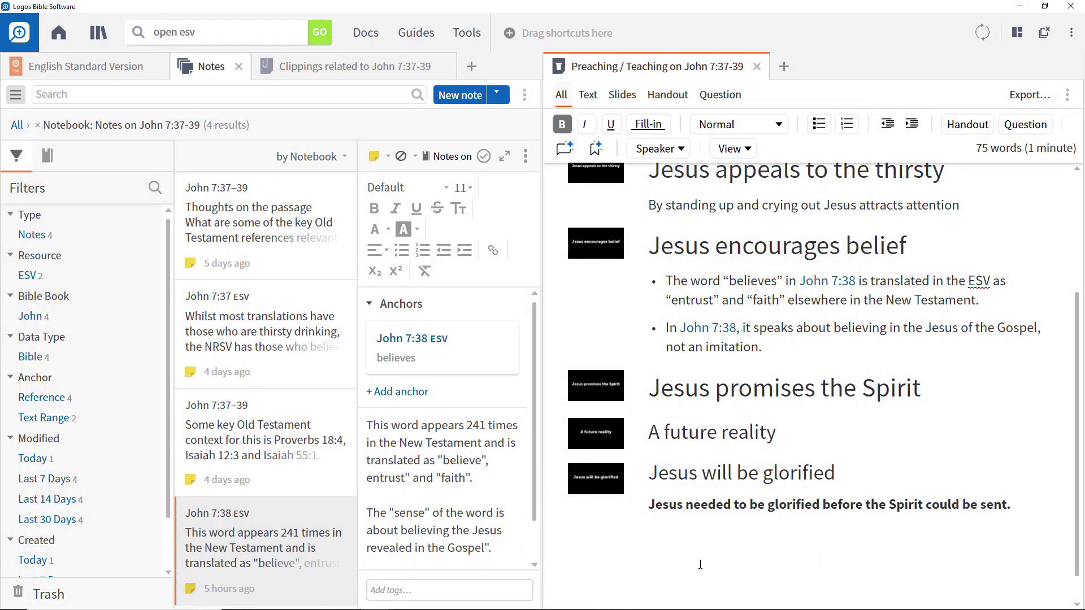
Make the 'By standing up and crying out Jesus attracts attention' line Large with a pale green background.
triple_click(622, 209)
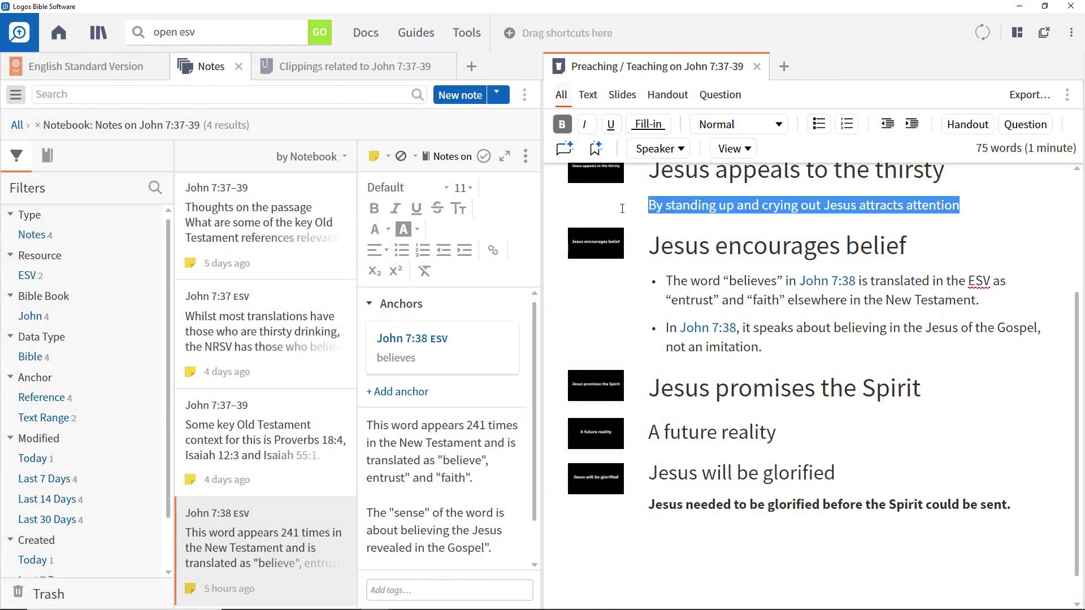
left_click(658, 148)
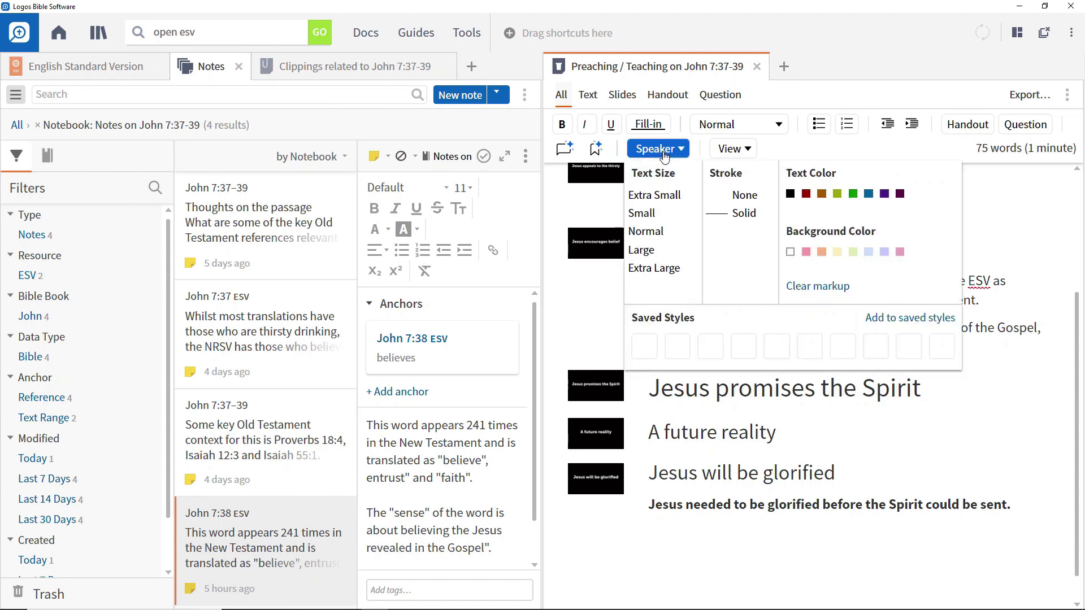
left_click(648, 256)
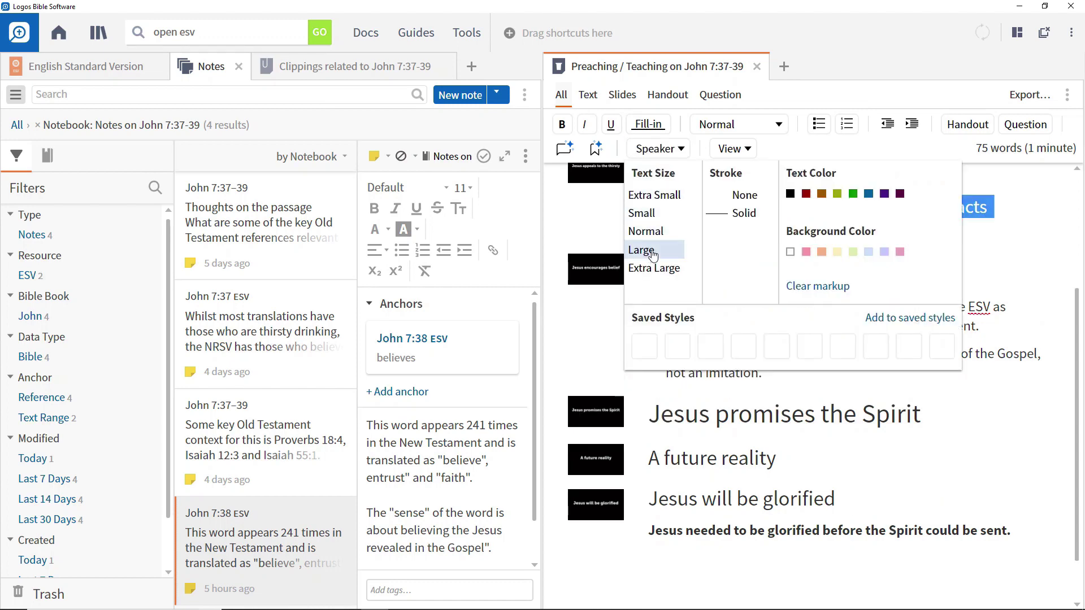
left_click(853, 253)
left_click(993, 440)
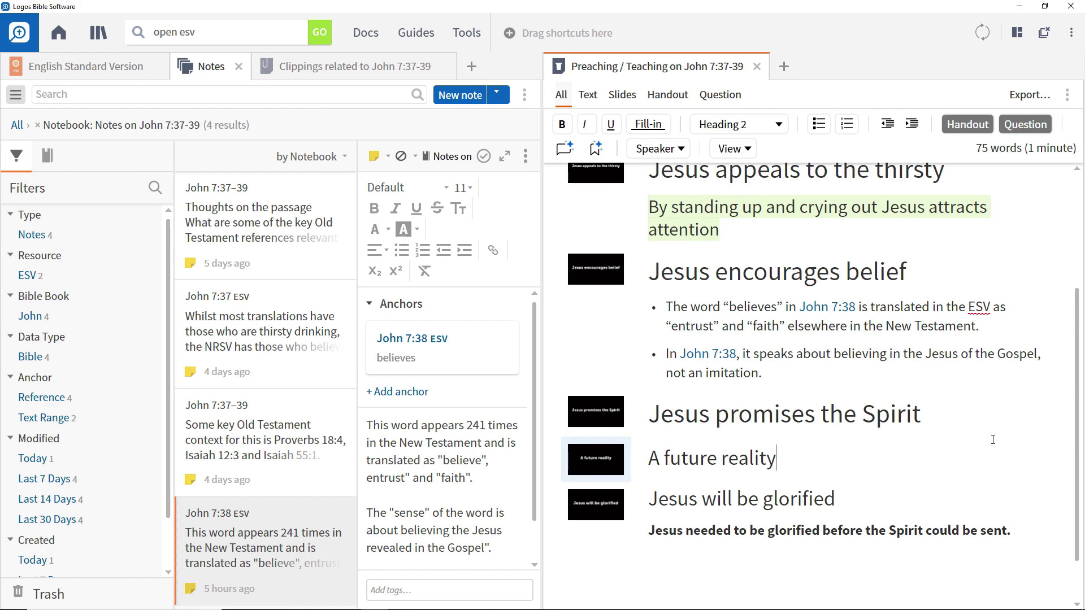